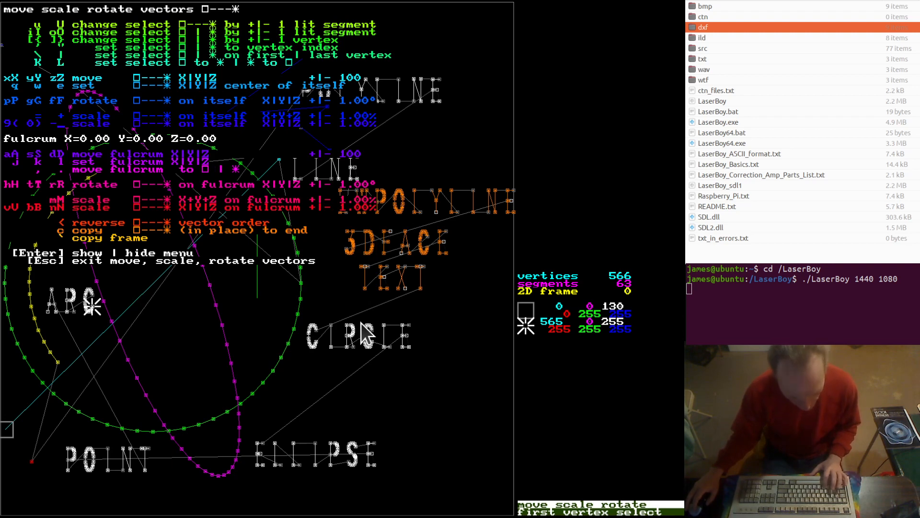
Copy all selected vectors of the frame in place to the end of the vector list
key(c)
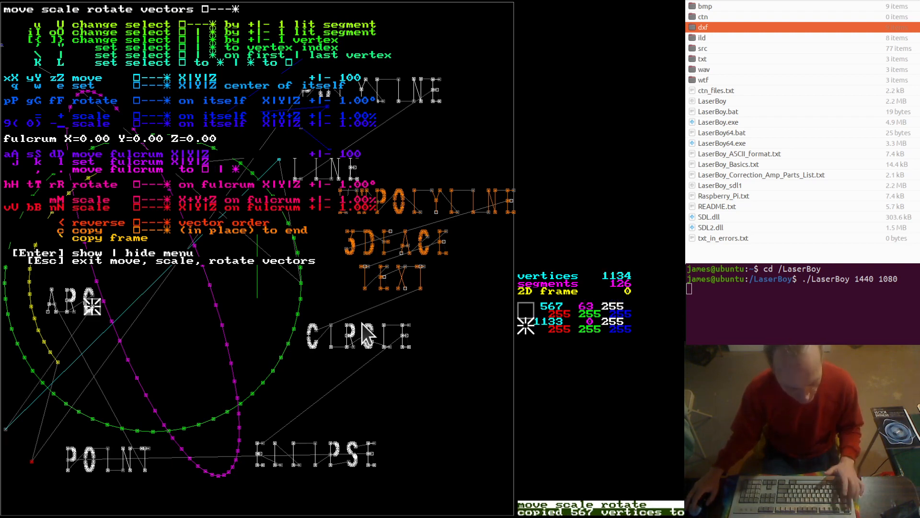
key(Escape)
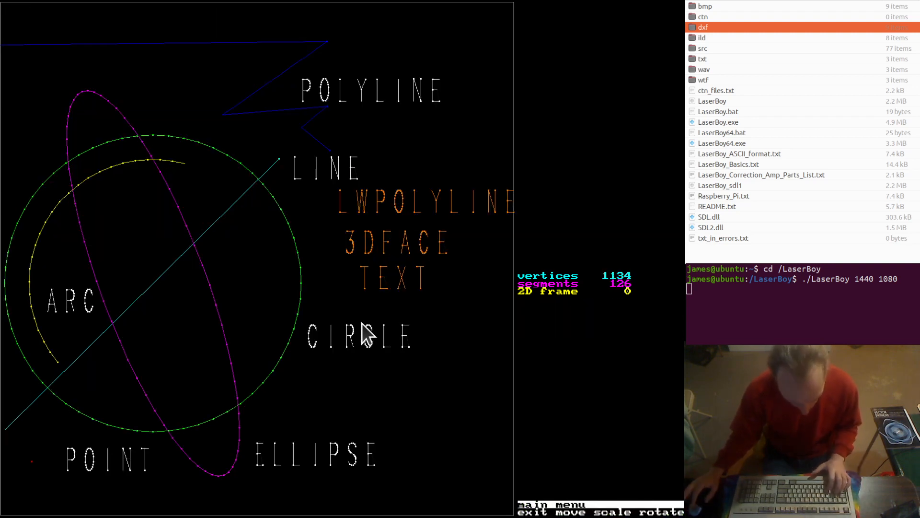
Enable the display of vector order in Z, orbit the frame to examine the duplicated vectors, and return to the front view
key(v)
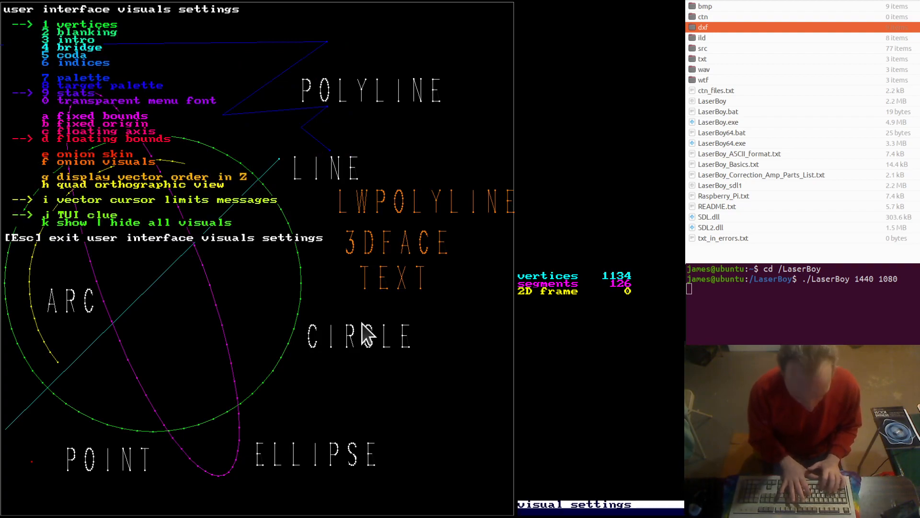
key(g)
key(Escape)
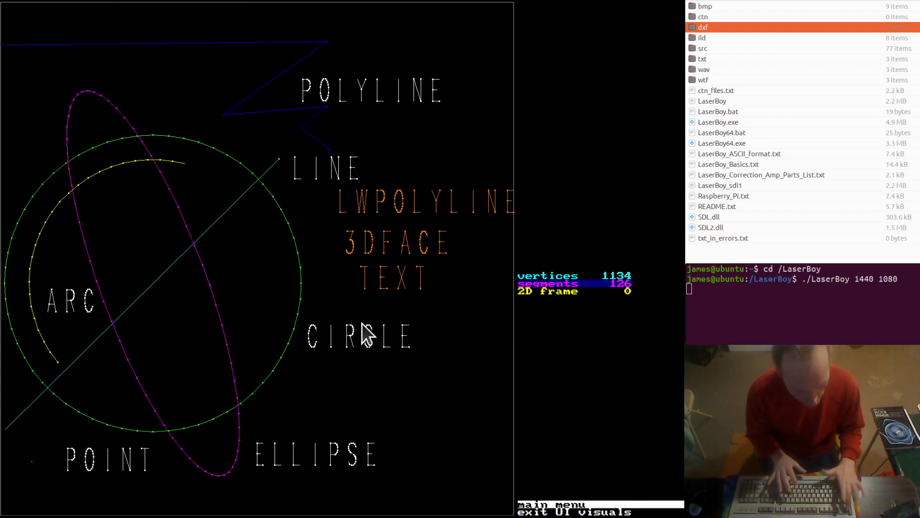
key(plus)
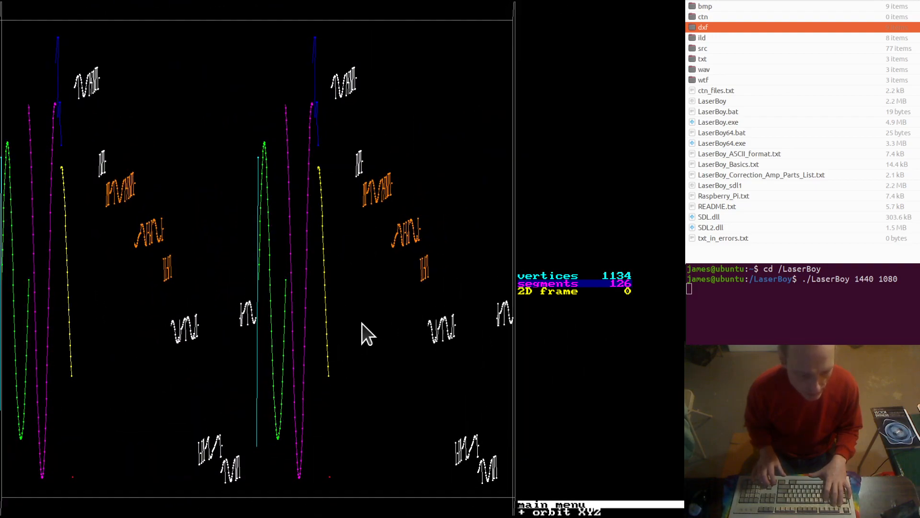
key(F1)
key(plus)
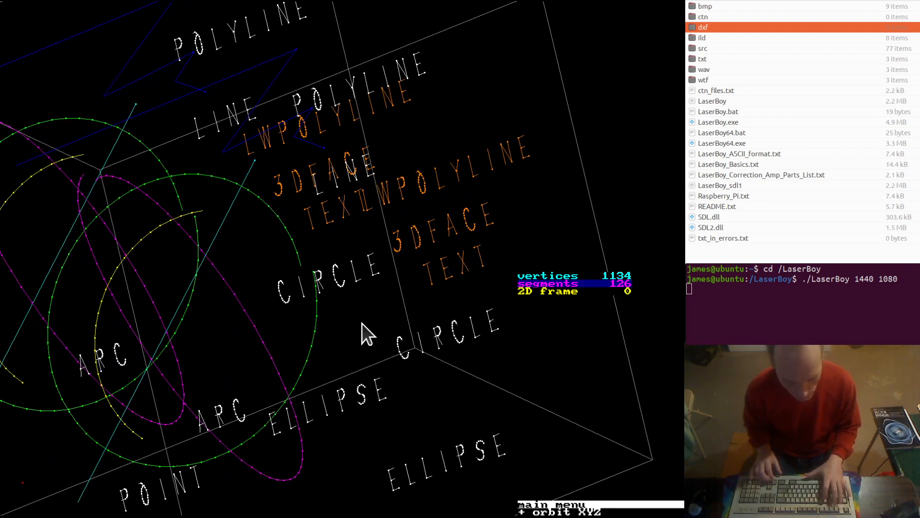
key(F1)
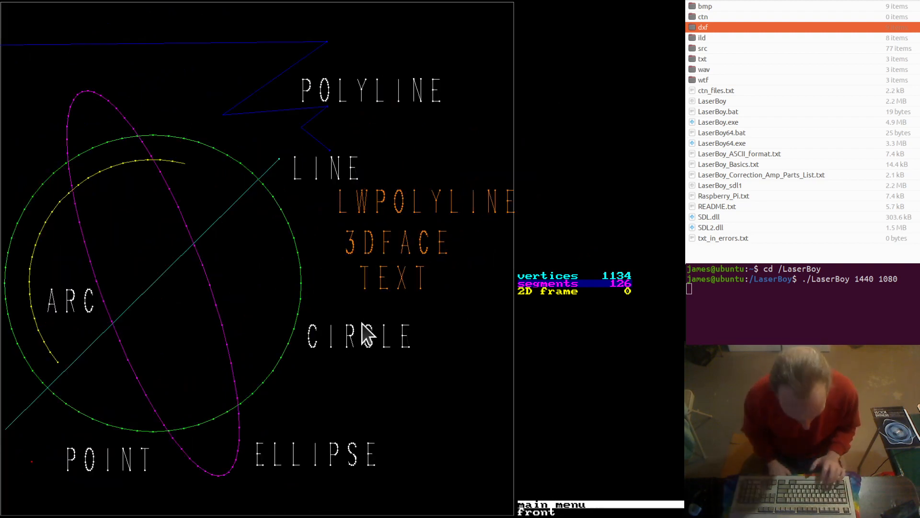
Remove the equivalent vectors with the frame transforms, orbit the frame to check it, and return to the front view
key(t)
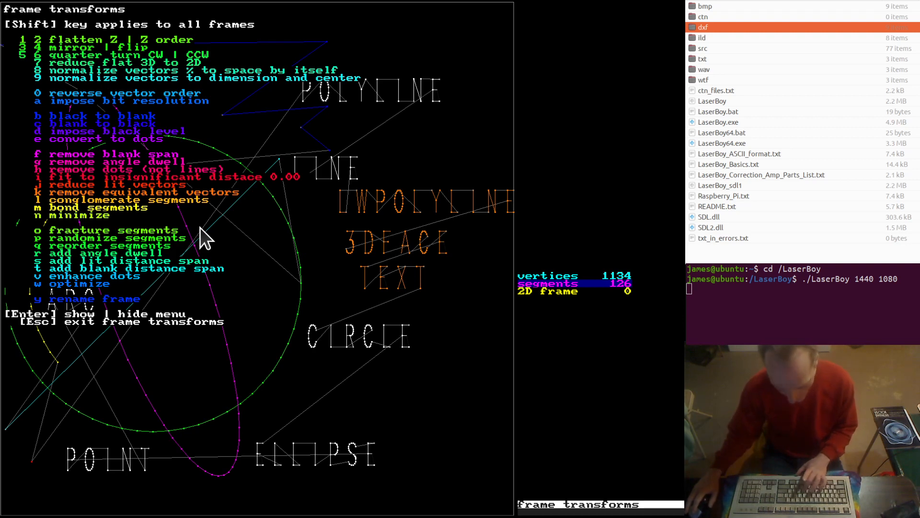
key(shift+n)
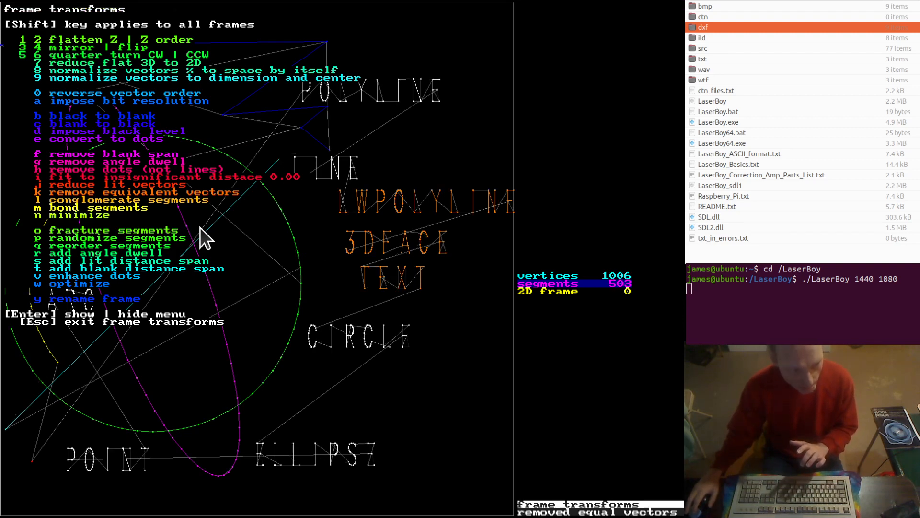
key(Escape)
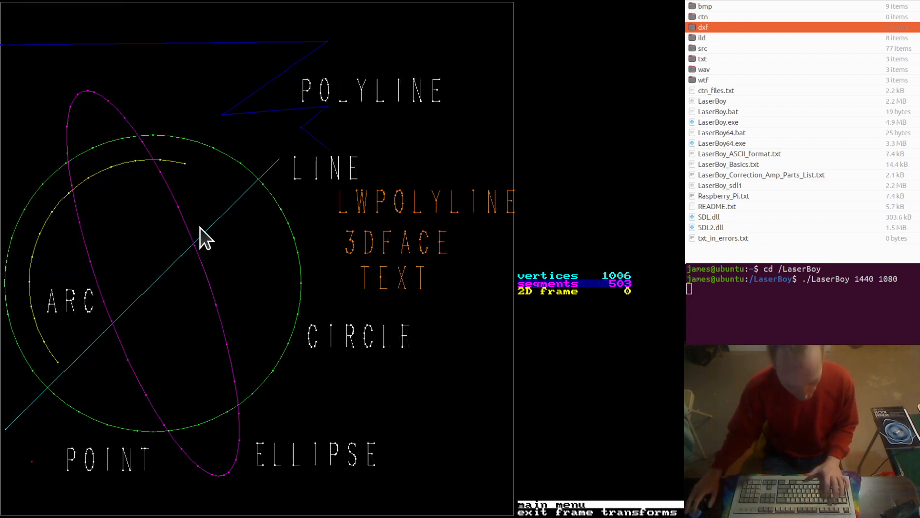
key(q)
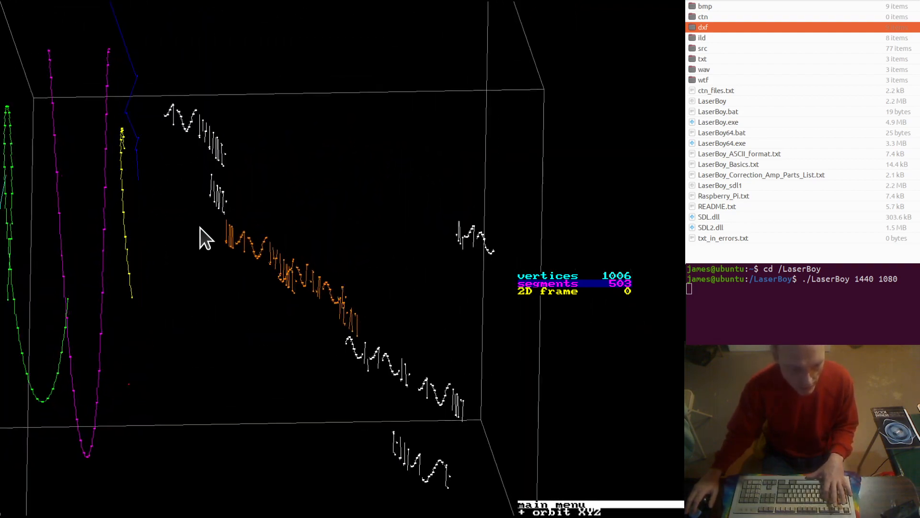
key(f)
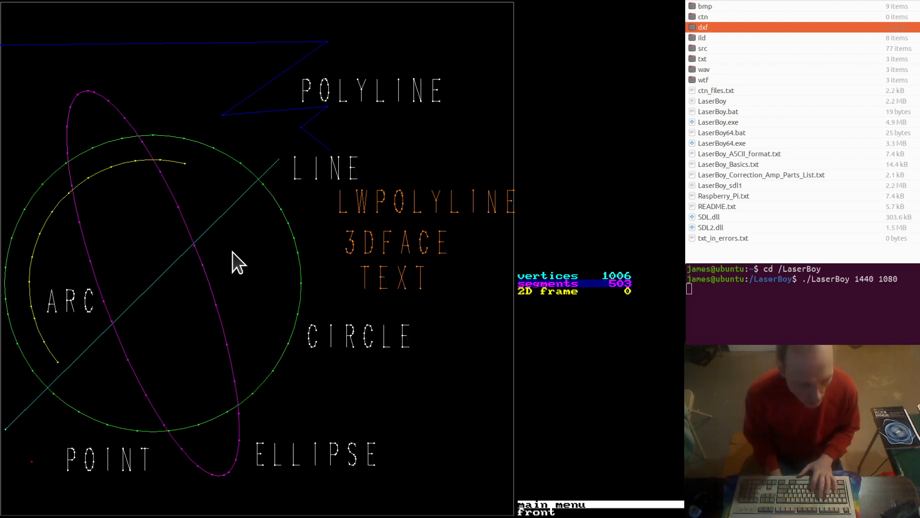
Remove the dots, but not the lines, from the frame using the frame transforms
key(t)
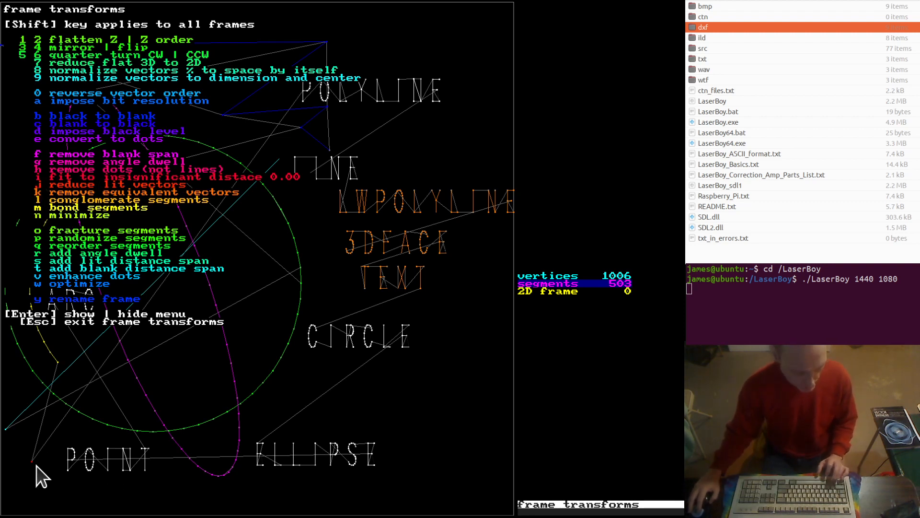
key(h)
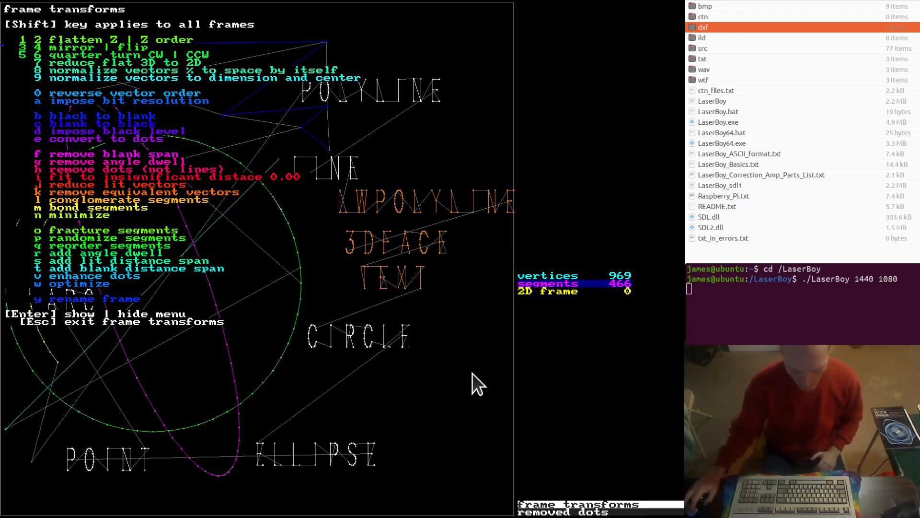
key(Escape)
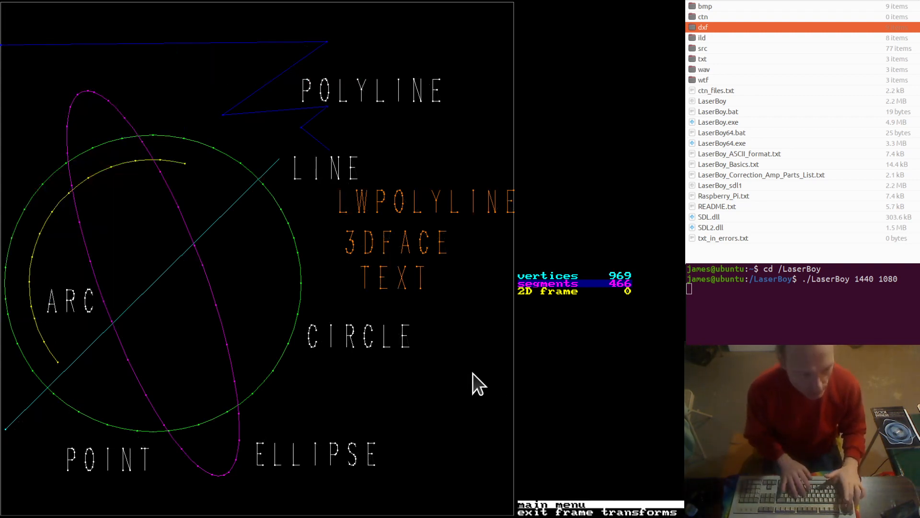
Load an ILD file from the current ./ild/ directory, replacing the frame set
key(i)
key(1)
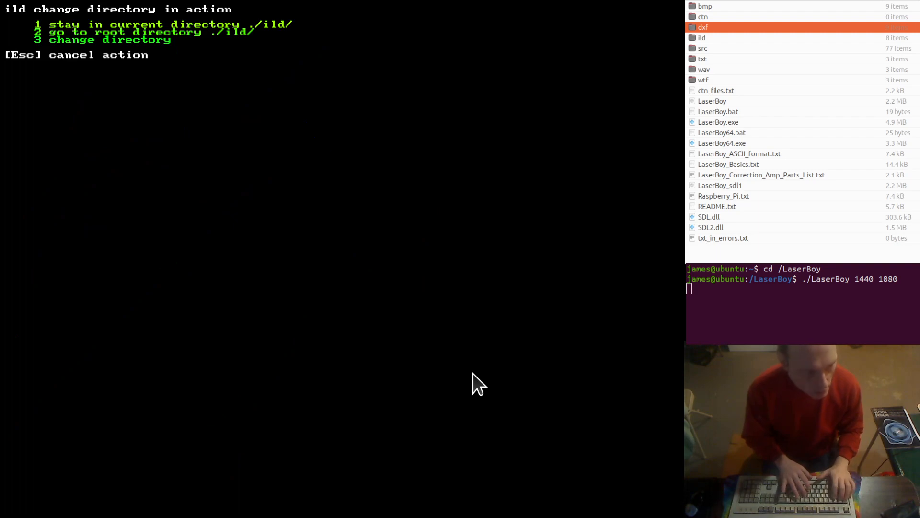
text(1in.ild)
key(Return)
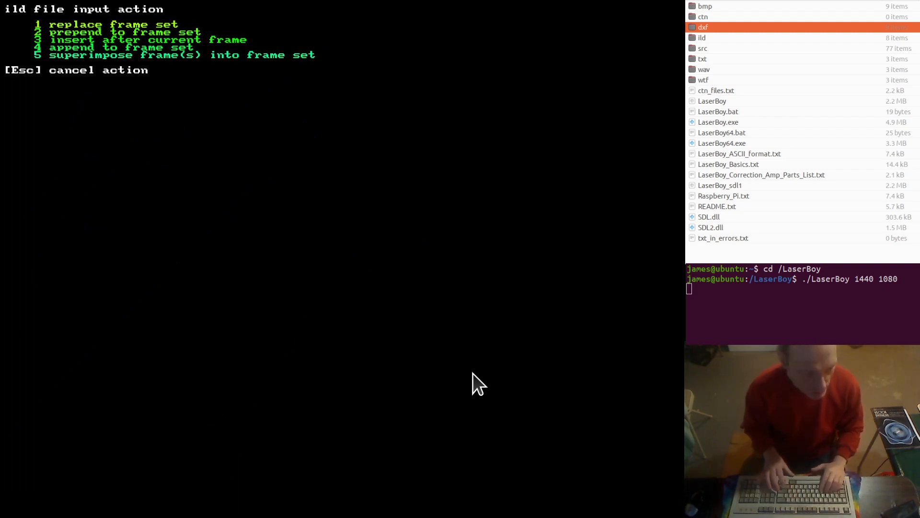
key(1)
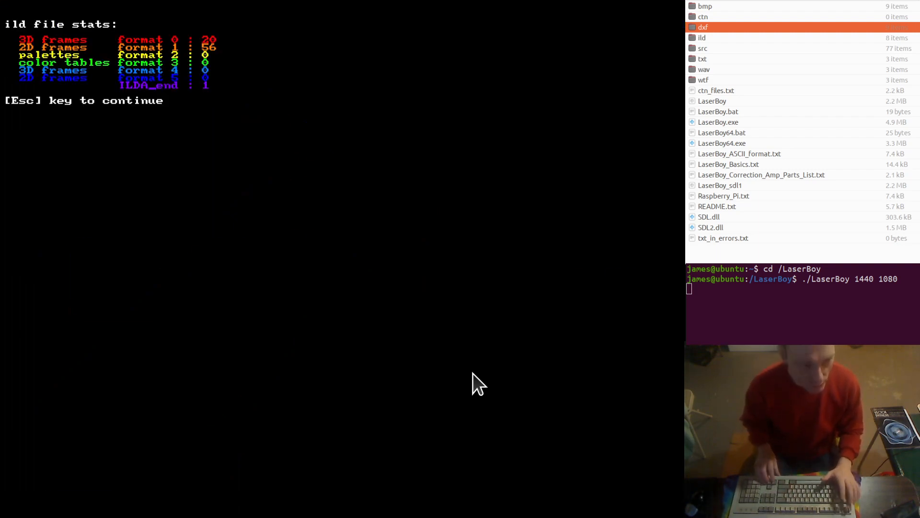
key(Escape)
Go to frame 12 of the loaded set and orbit it to examine the dots in vector order along Z
key(equal)
key(equal)
key(equal)
key(equal)
key(equal)
key(equal)
key(equal)
key(equal)
key(equal)
key(equal)
key(equal)
key(equal)
key(equal)
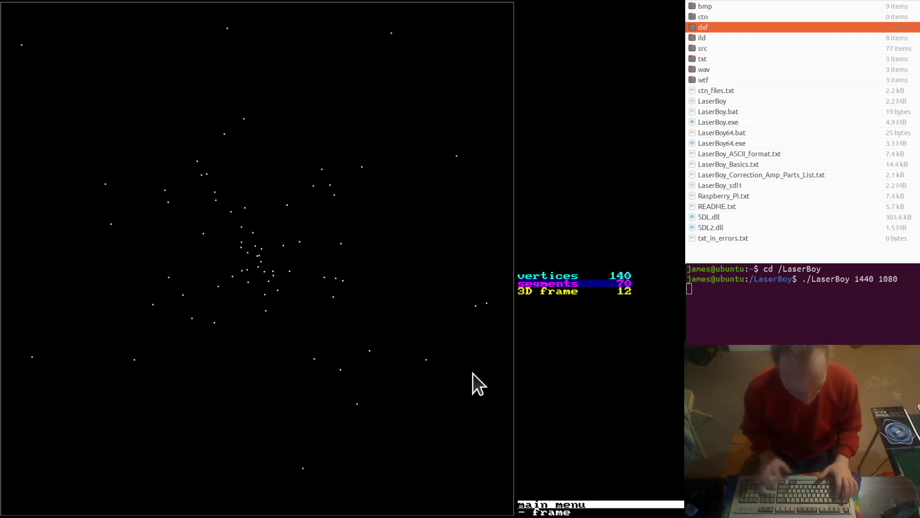
key(plus)
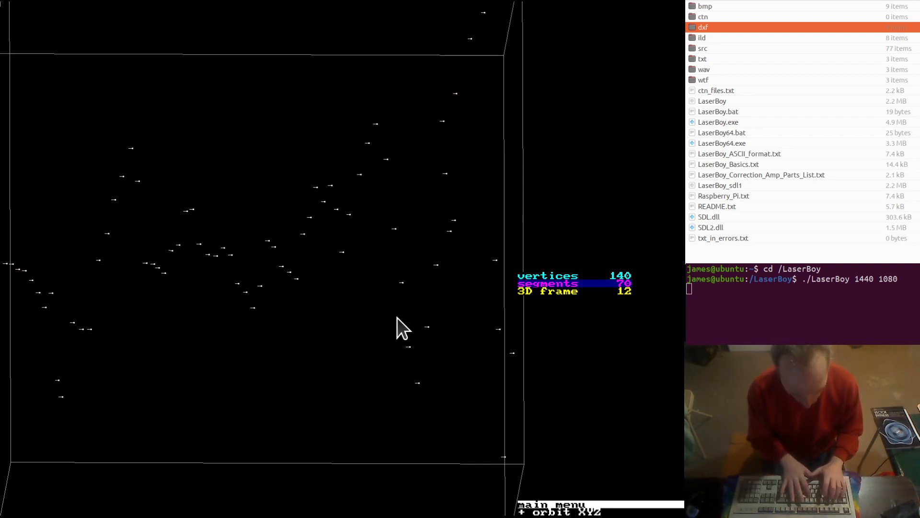
key(space)
Turn off the display of vector order in Z, orbit the dot frame in normal 3D, and return to the front view
key(v)
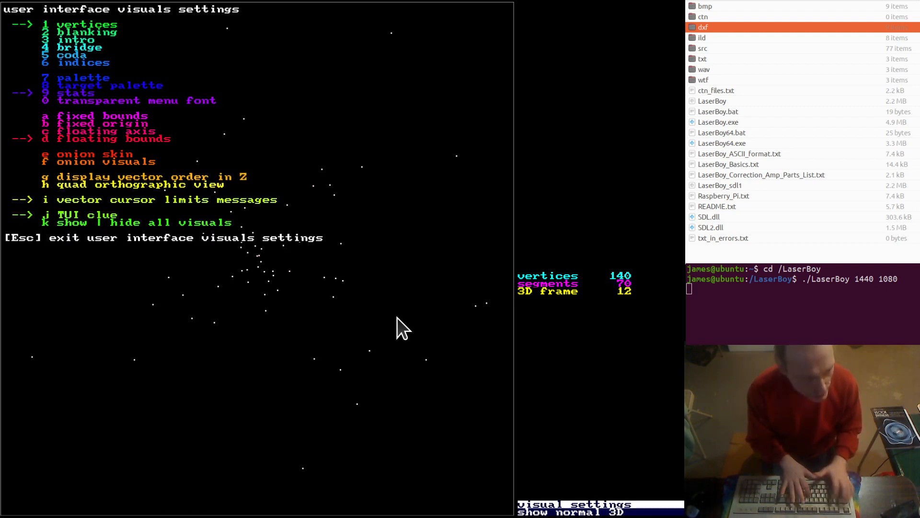
key(Escape)
key(plus)
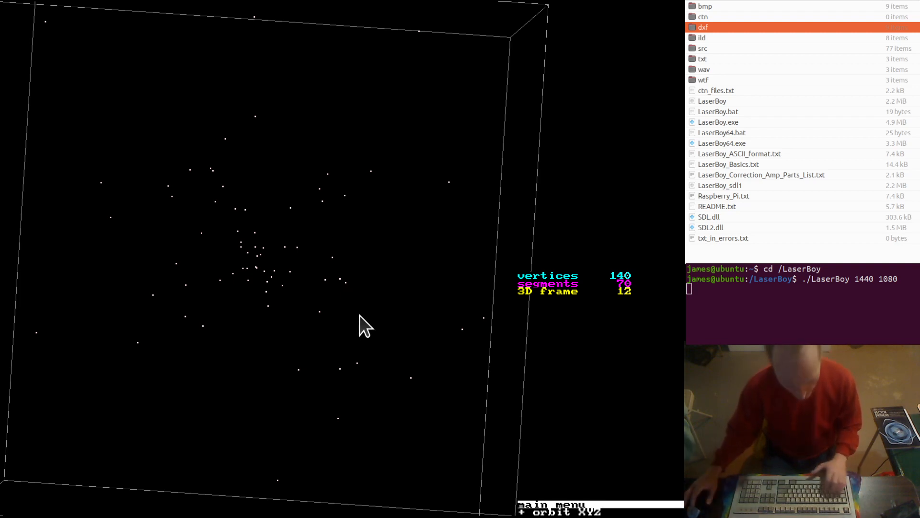
key(1)
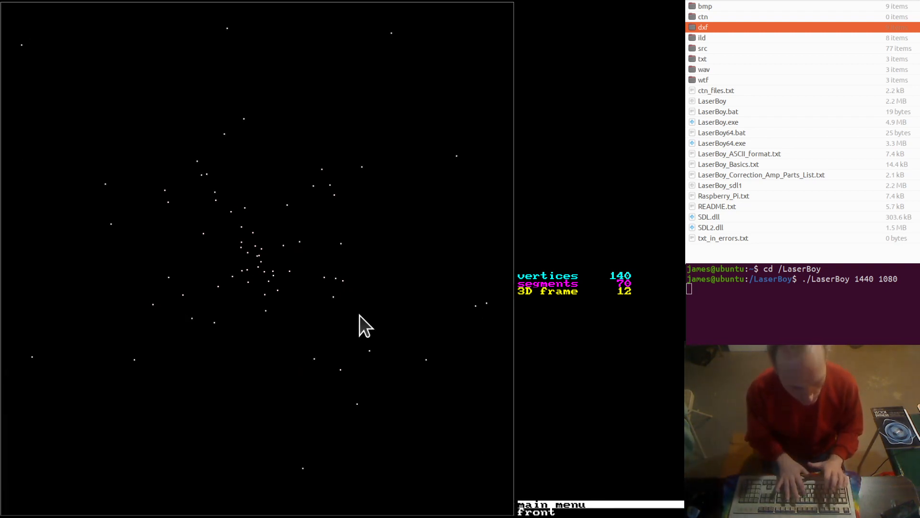
Load the DXF file dxf from ./dxf/, replacing the frame set
key(i)
key(2)
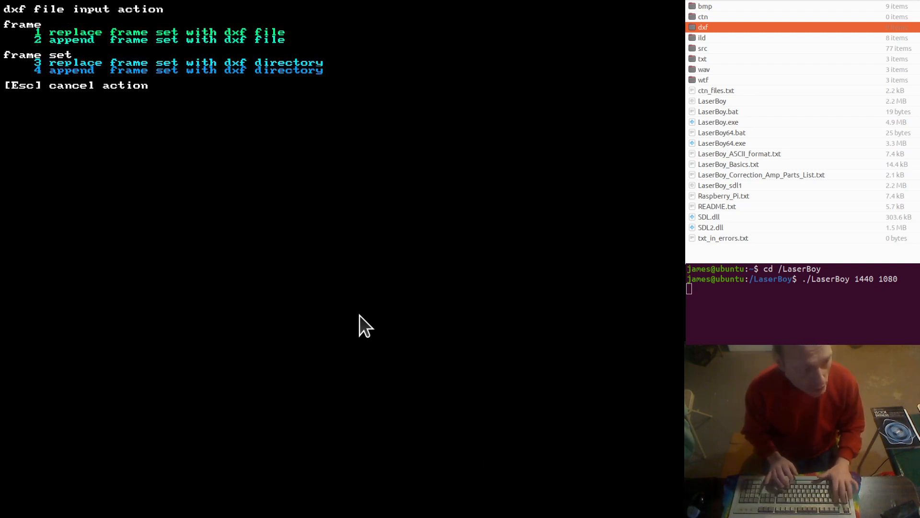
text(1)
text(dxf)
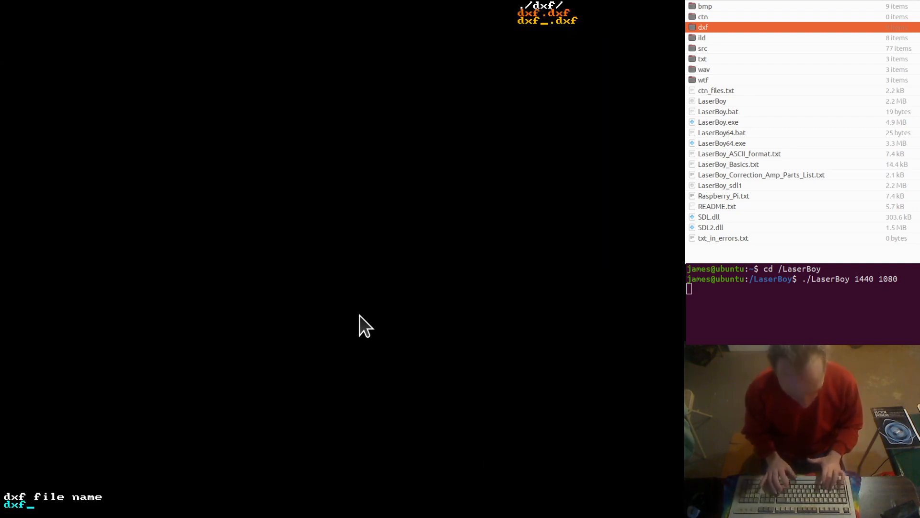
key(Return)
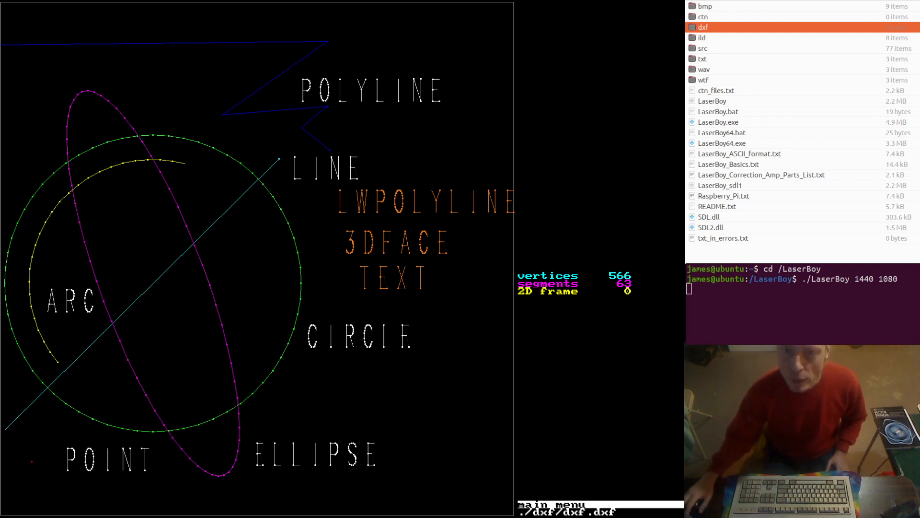
Open the dxf folder in the file manager
click(727, 26)
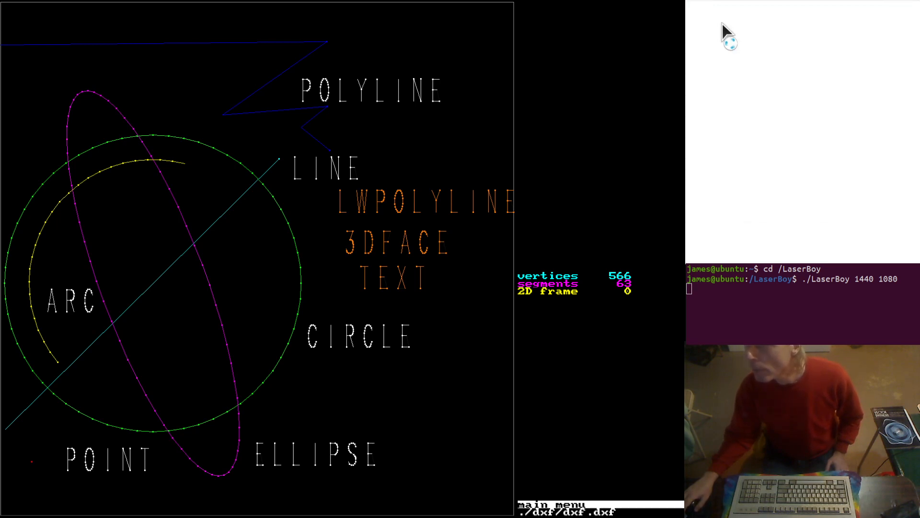
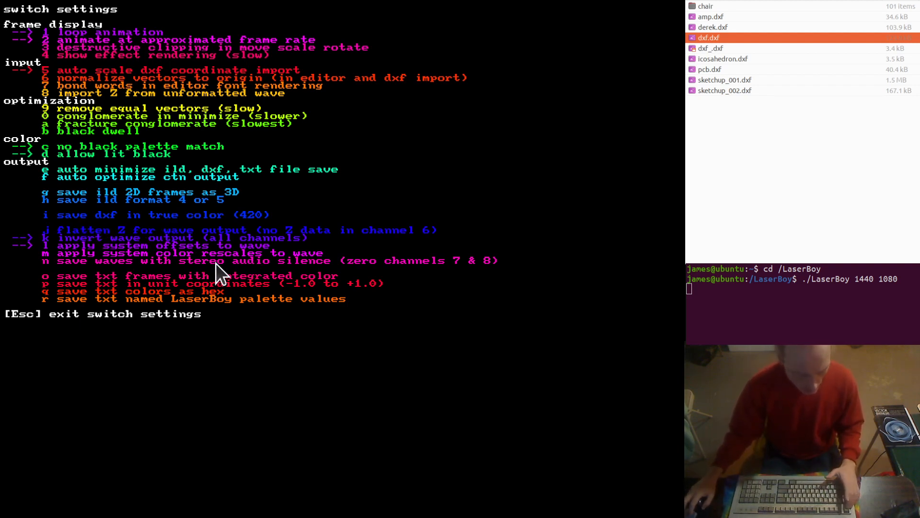
Examine the imported DXF frame's vectors and palette in the draw color blank editor, and reopen the switch settings
key(Escape)
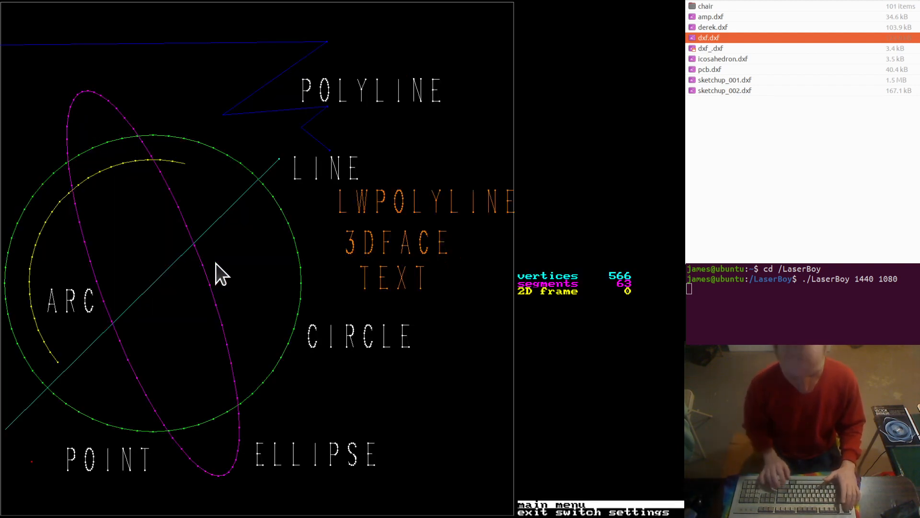
key(d)
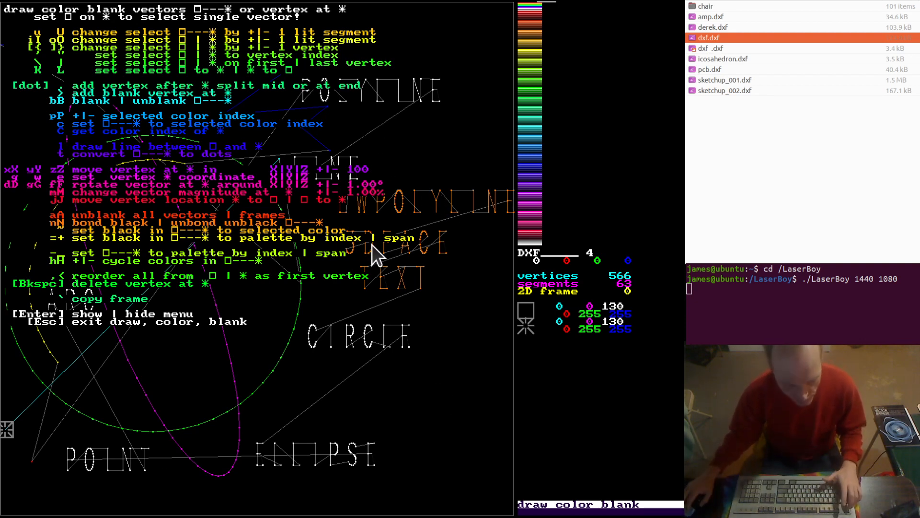
key(Escape)
key(s)
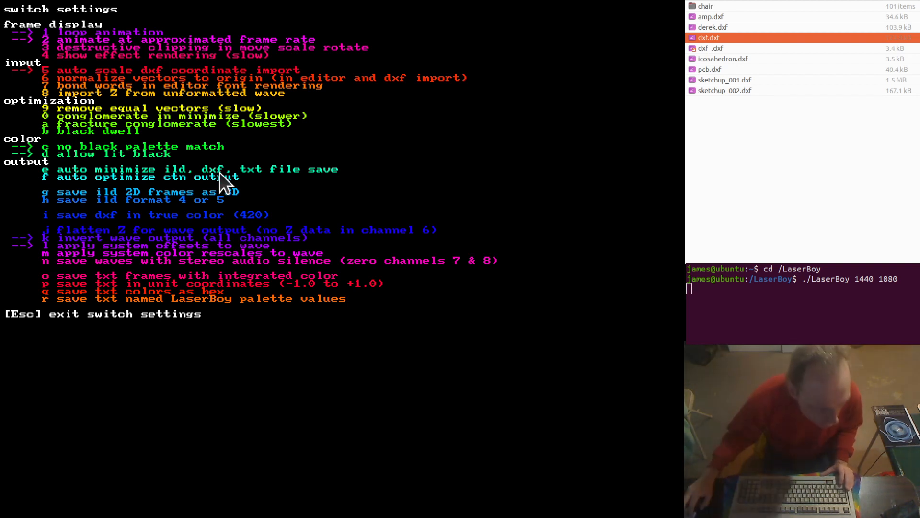
Switch to the DXF text in the text editor, examine the ellipse's color group code 62 and its value, and return to the LaserBoy frame
key(alt+Tab)
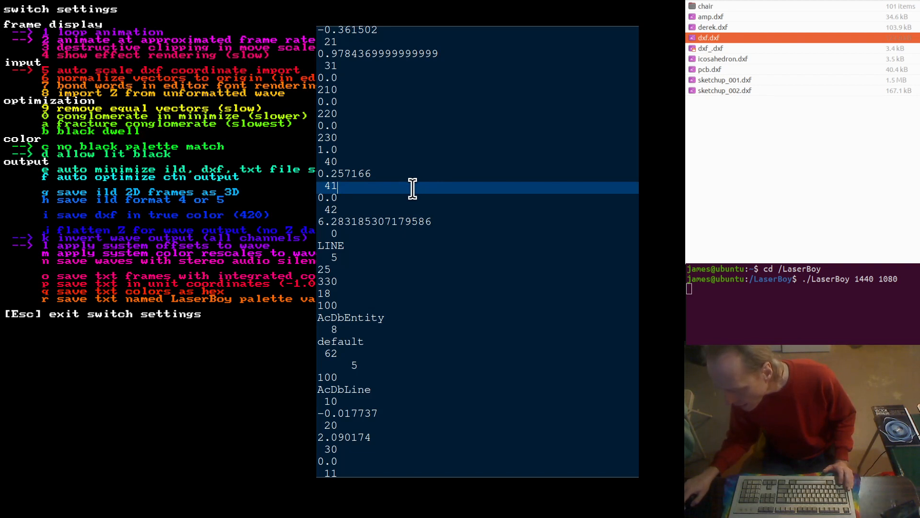
scroll(407, 188, up, 3)
scroll(411, 179, up, 1)
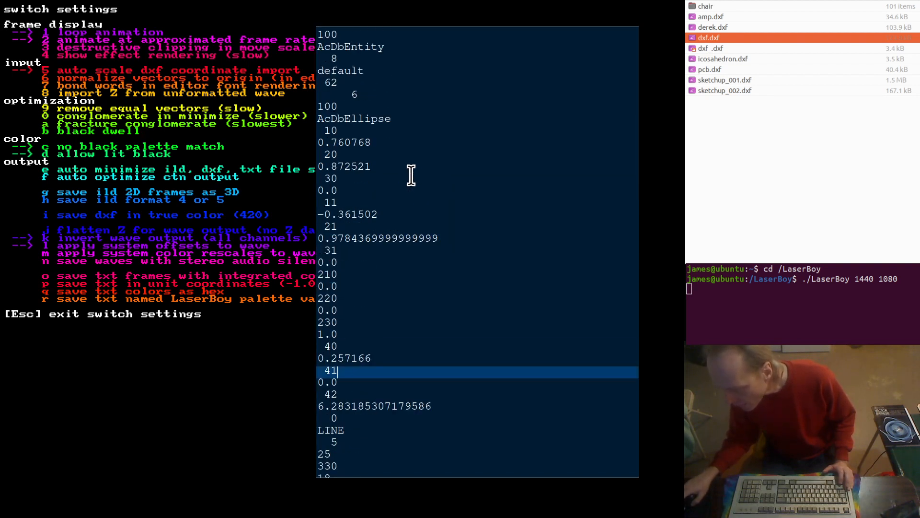
drag(349, 82, 319, 83)
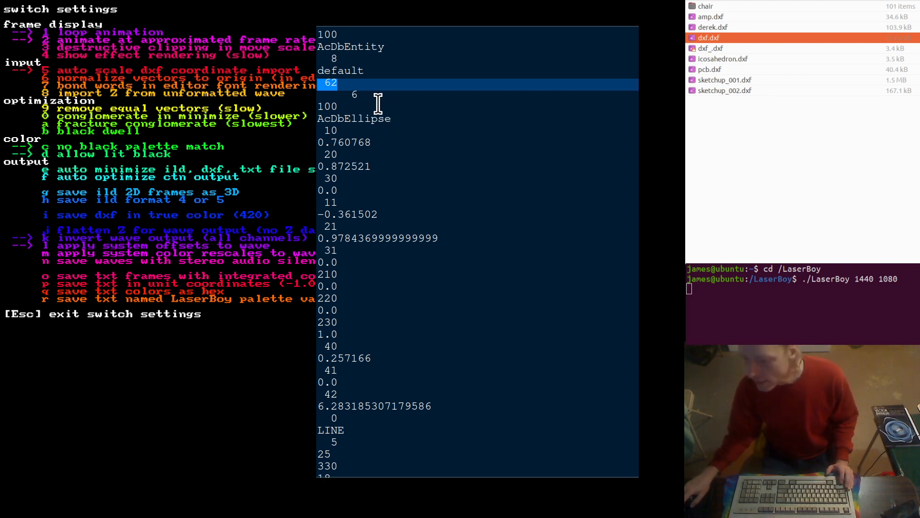
double_click(355, 95)
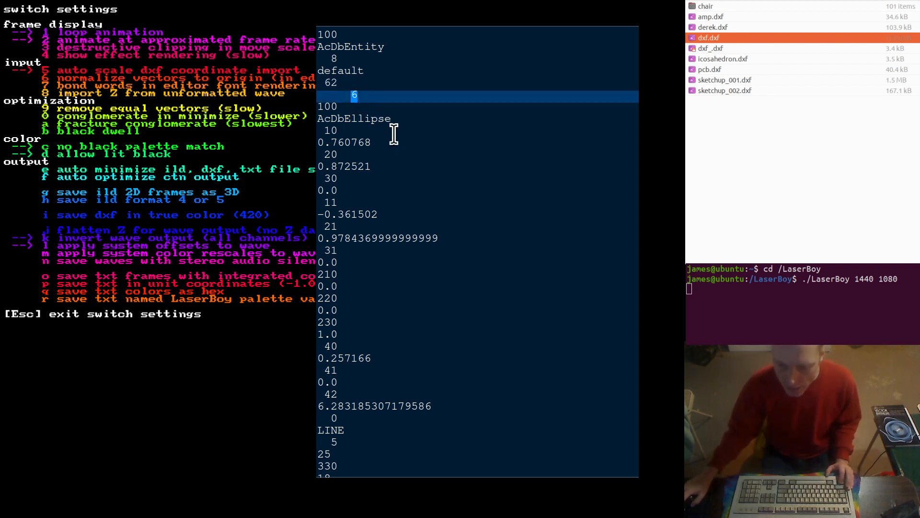
double_click(330, 83)
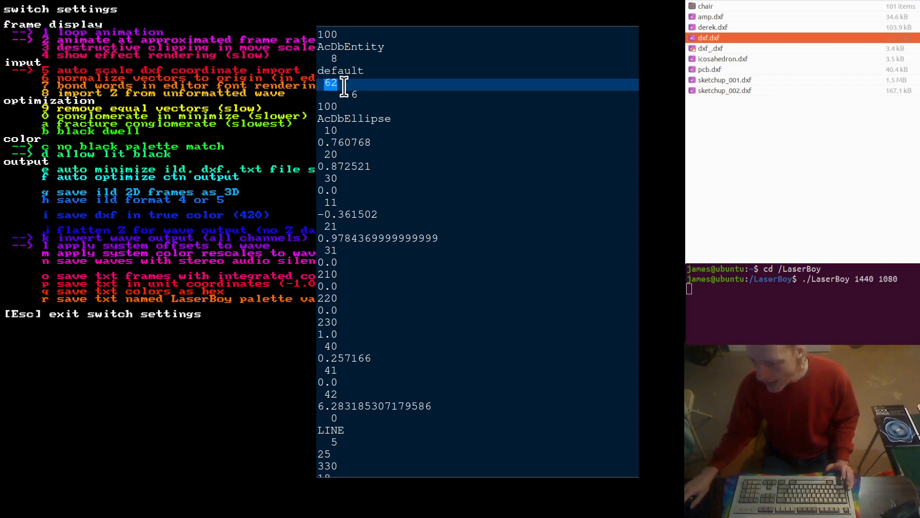
double_click(352, 95)
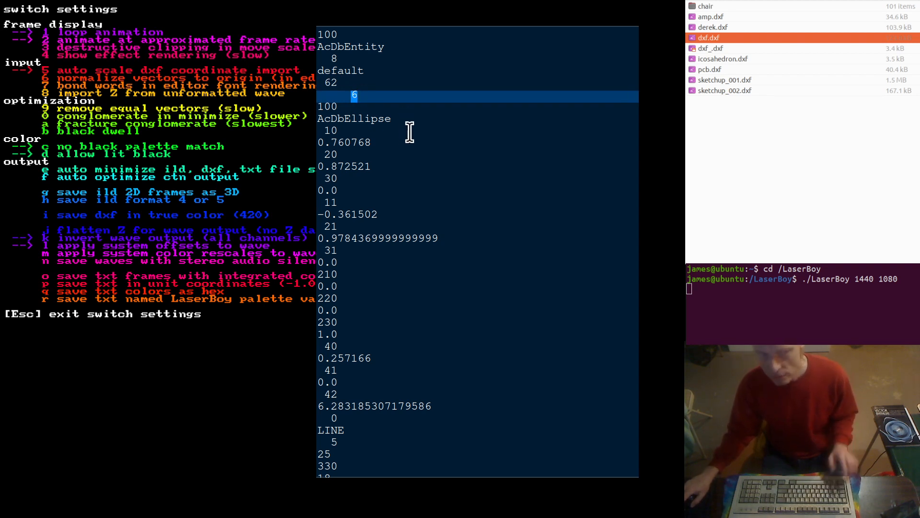
double_click(338, 84)
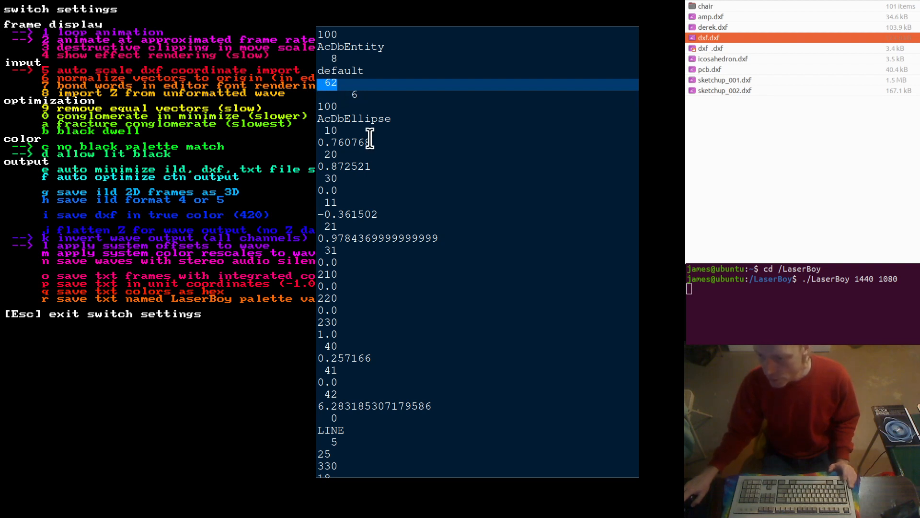
double_click(355, 95)
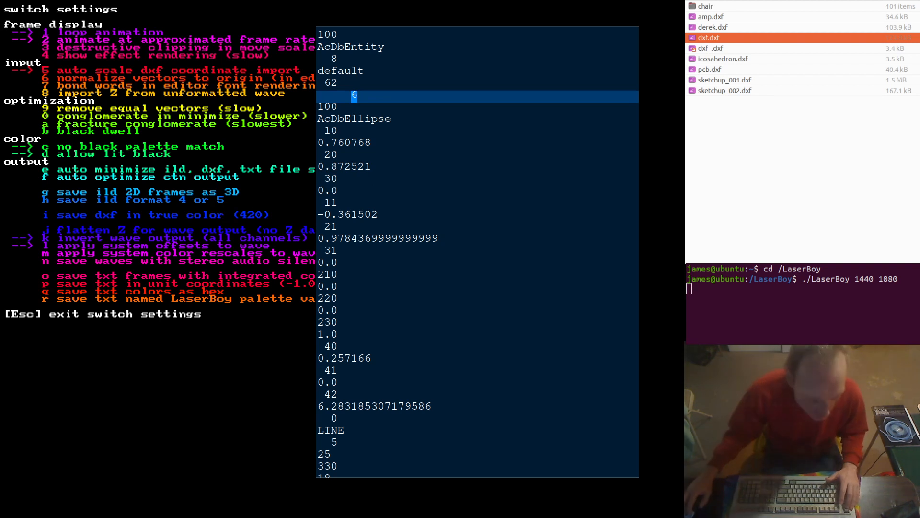
drag(339, 83, 320, 83)
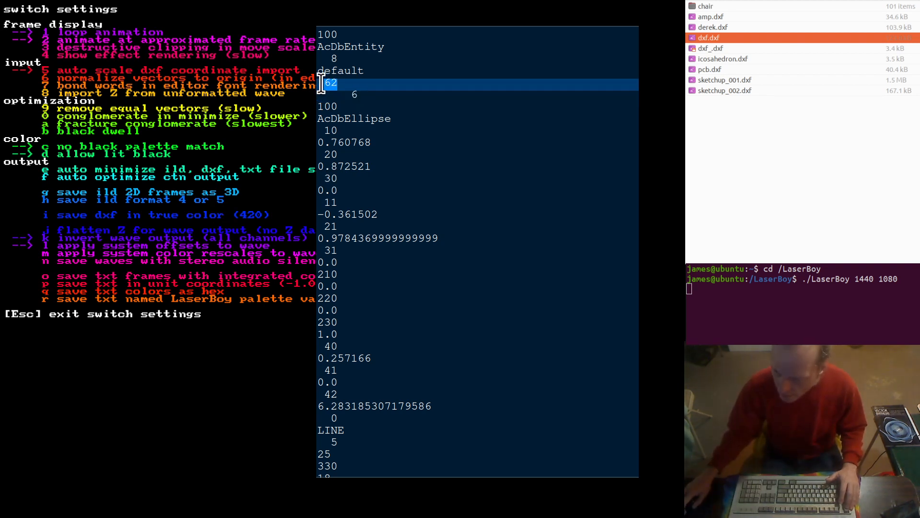
click(220, 185)
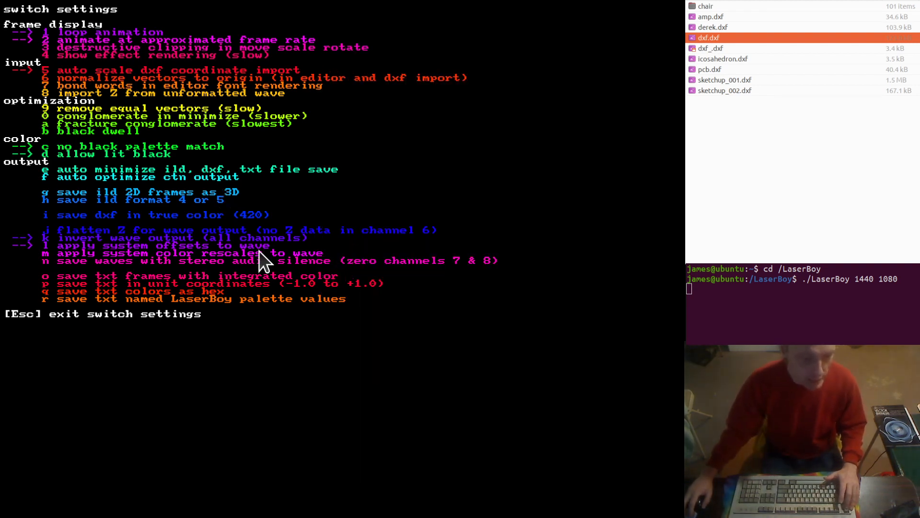
key(Escape)
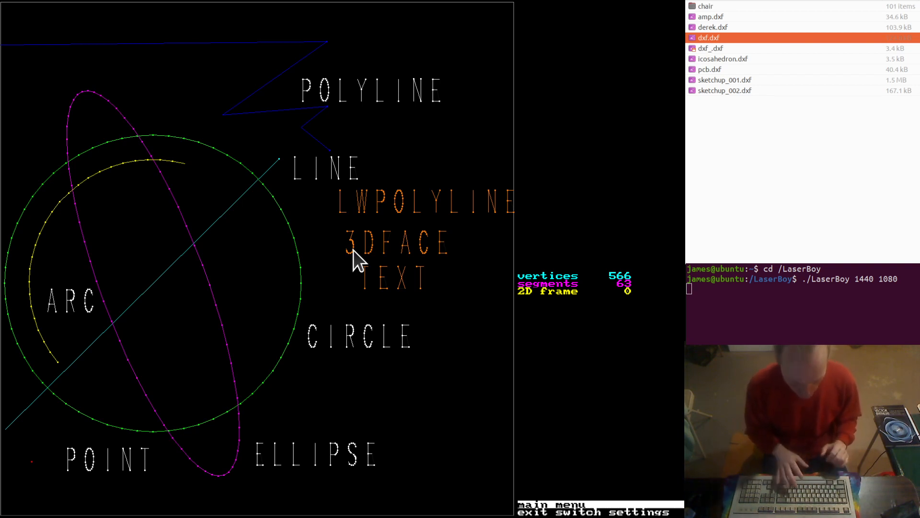
Load the DXF file icosahedron from ./dxf/, replacing the frame set
key(i)
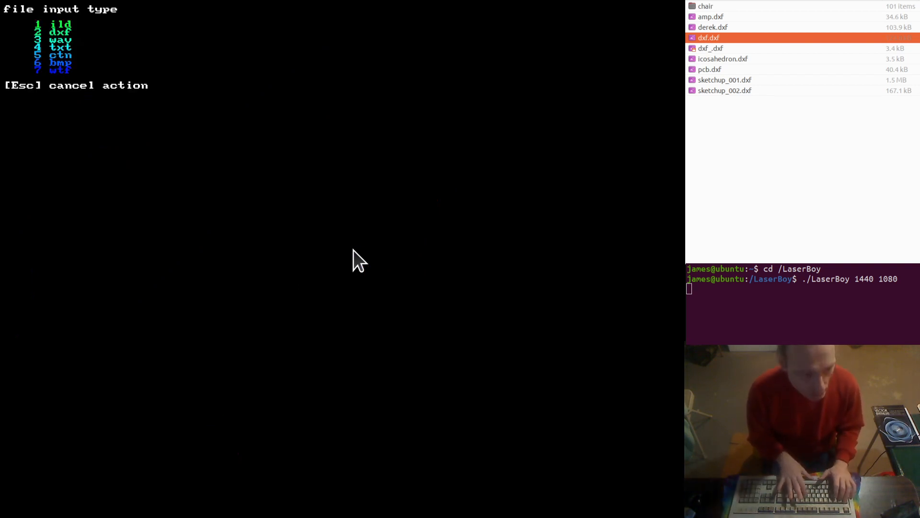
key(2)
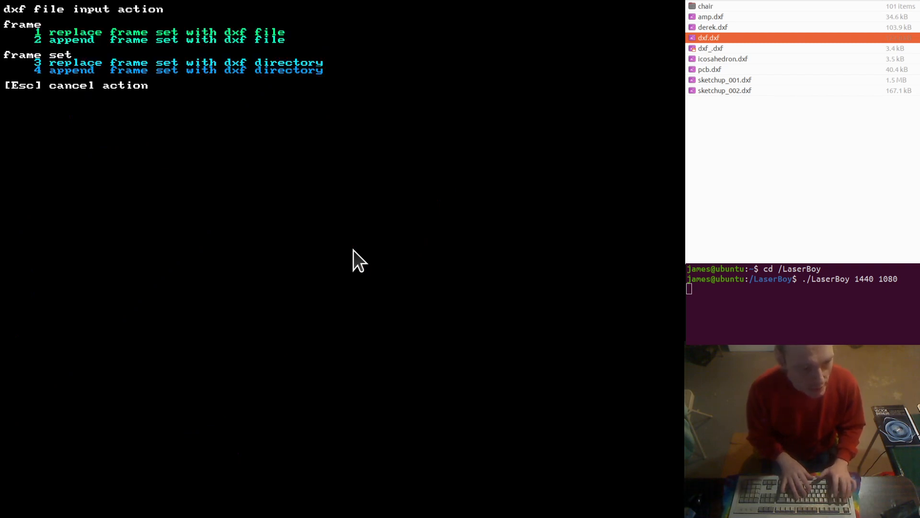
key(1)
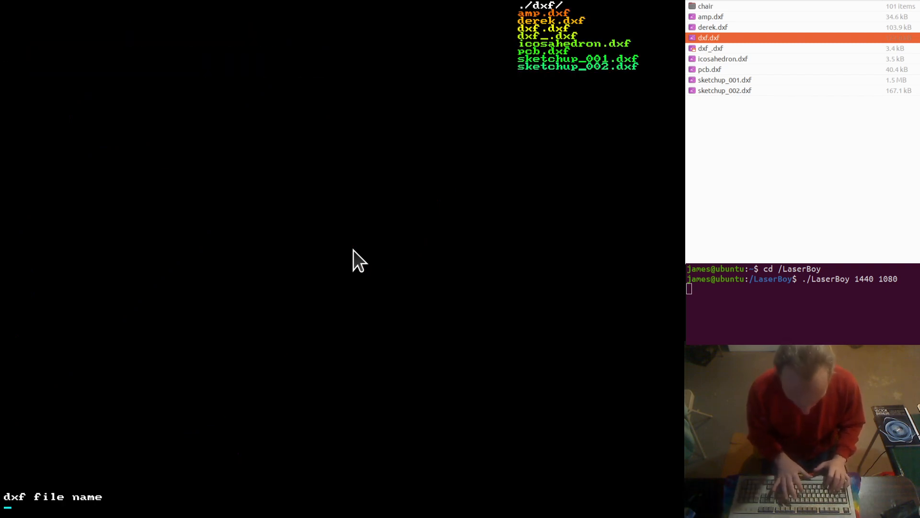
text(i)
key(Return)
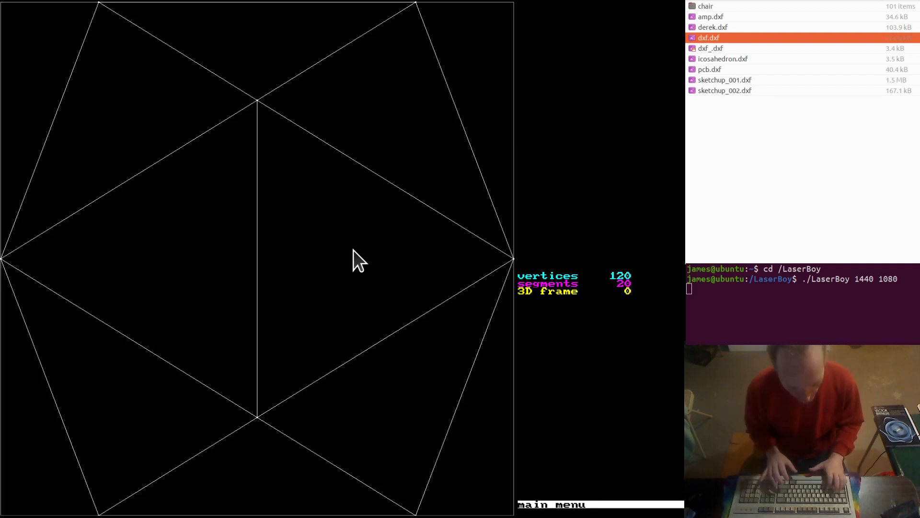
Orbit the icosahedron in 3D and apply the optimize frame transform to it
key(minus)
key(minus)
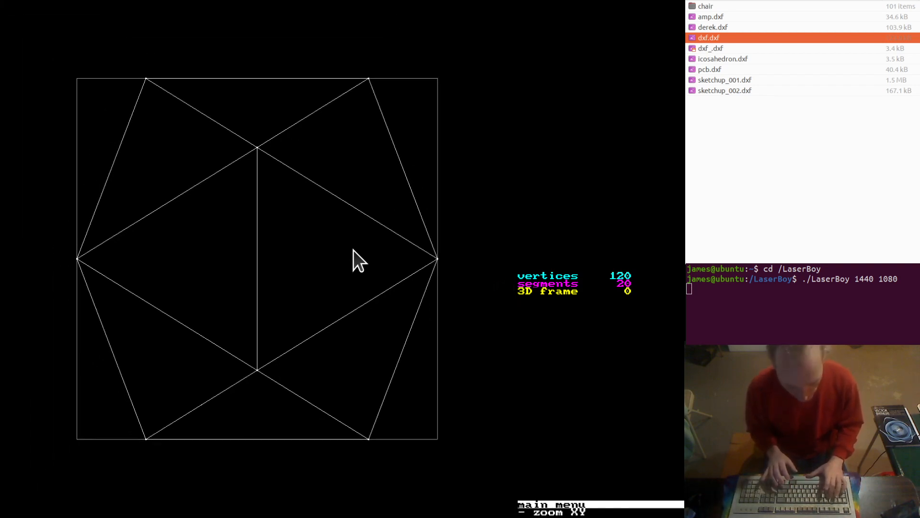
key(o)
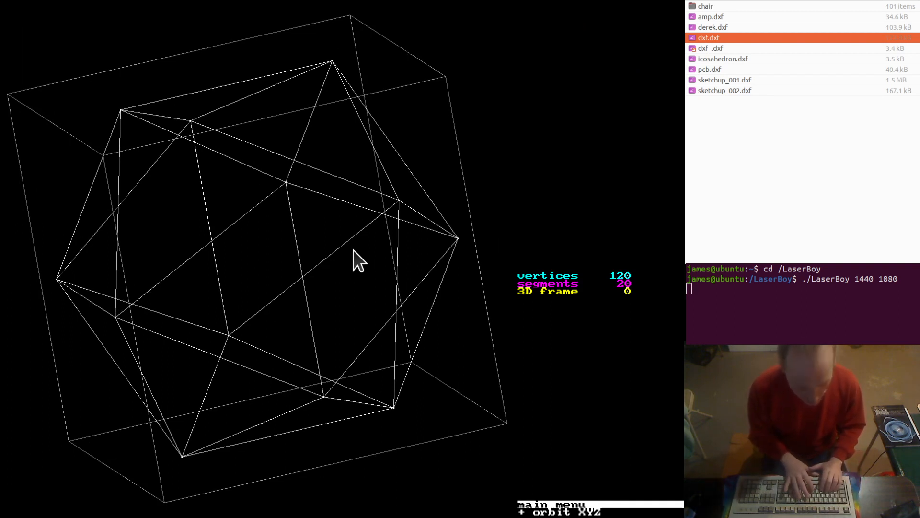
key(d)
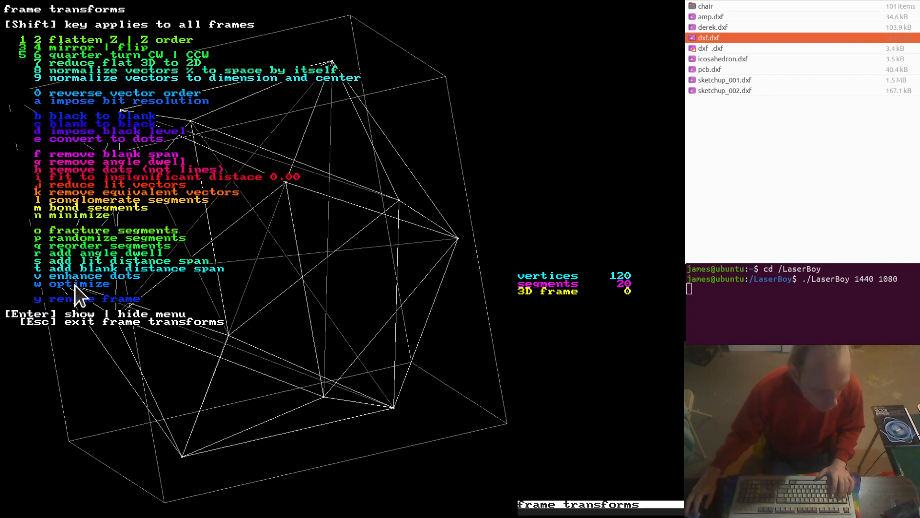
key(w)
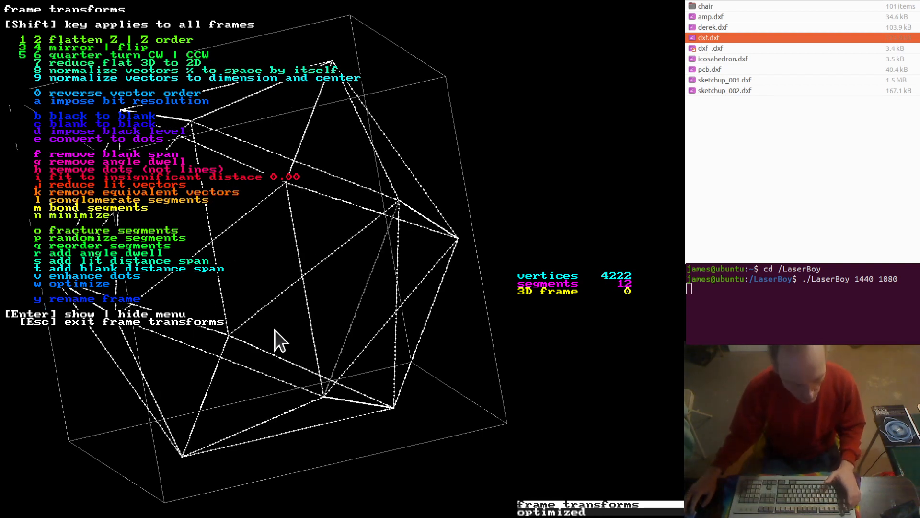
key(Escape)
key(Return)
key(Return)
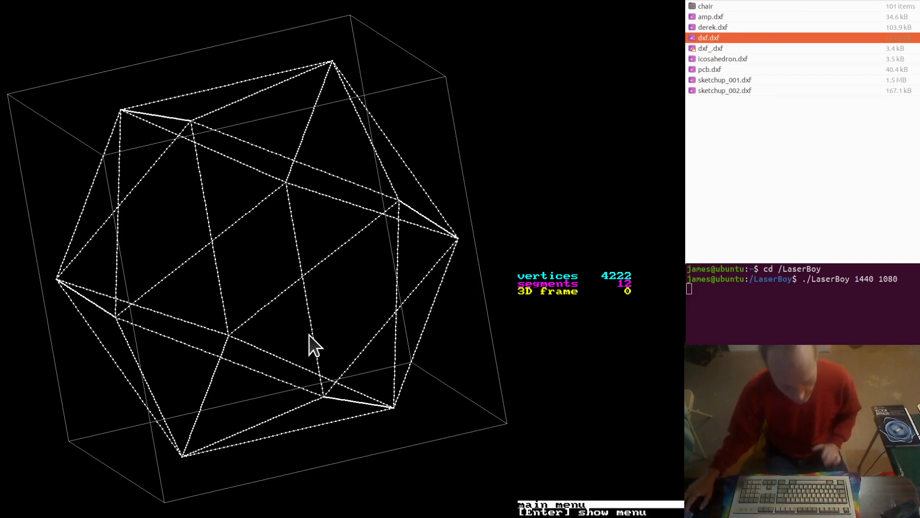
Orbit the optimized icosahedron and examine the switch settings, including the option to flatten Z for wave output
key(plus)
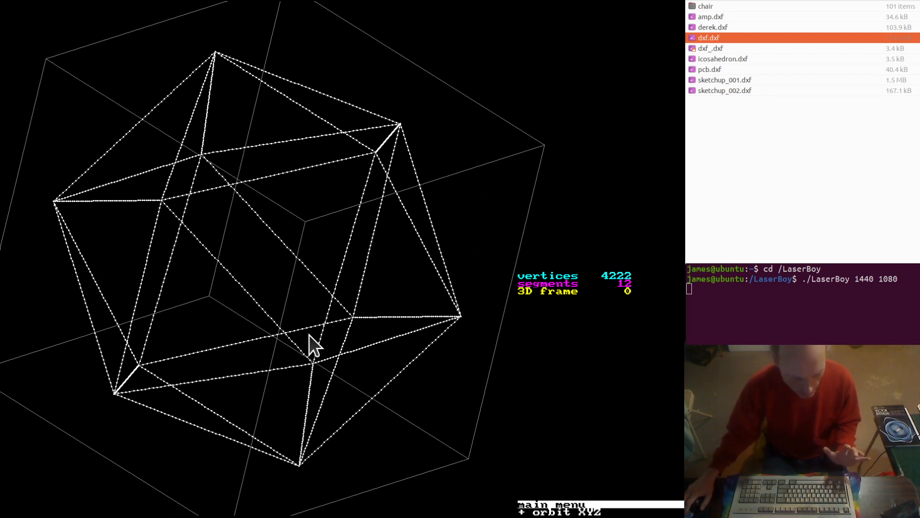
key(s)
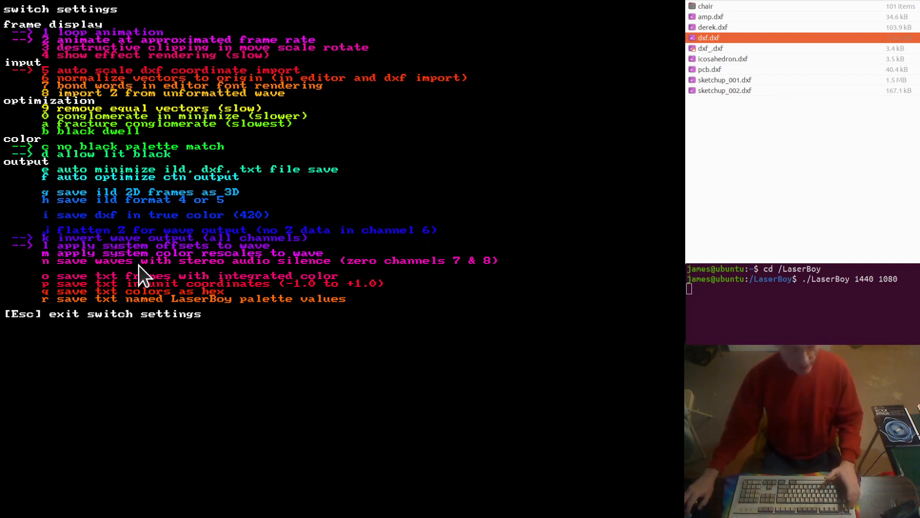
key(Escape)
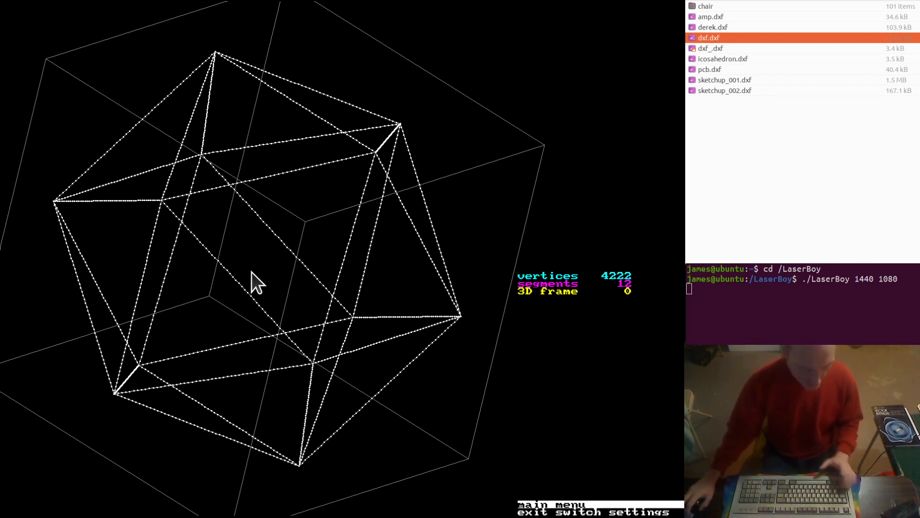
key(s)
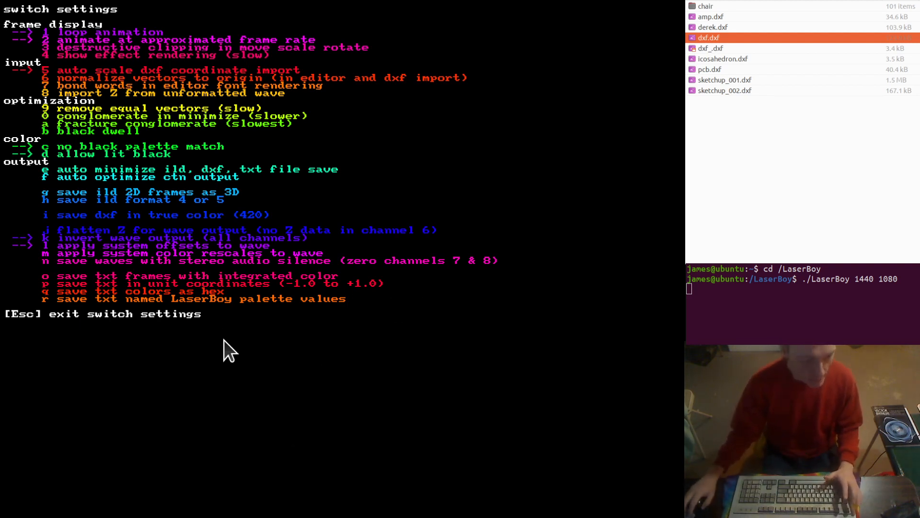
key(Escape)
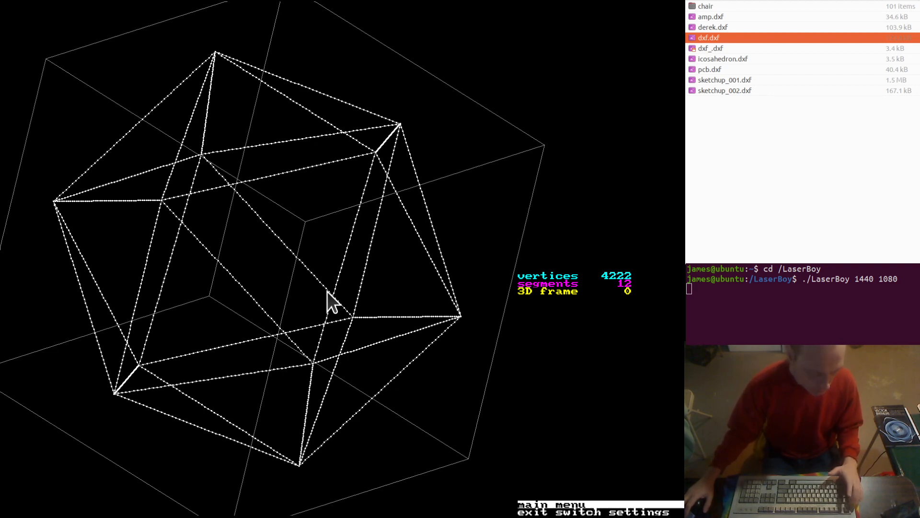
key(x)
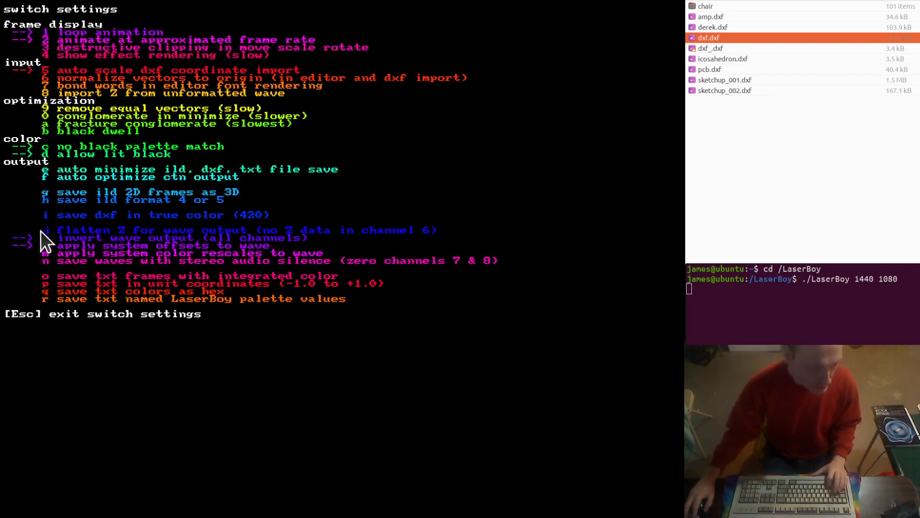
key(j)
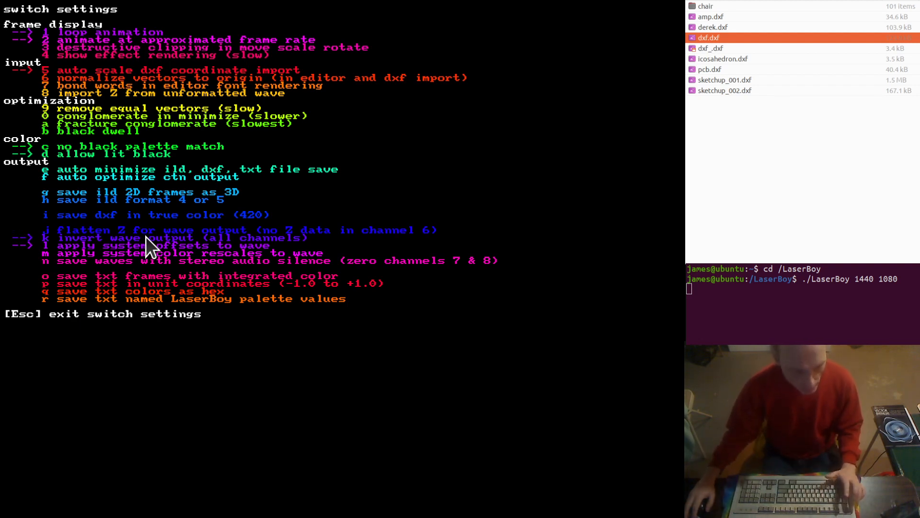
key(j)
key(Escape)
Leave the switch settings and show the icosahedron frame without zoom in the front view
key(y)
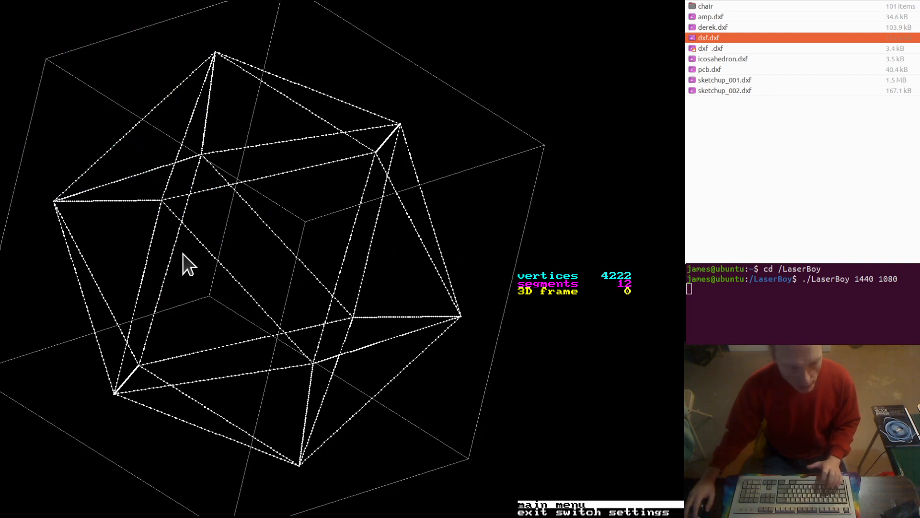
key(z)
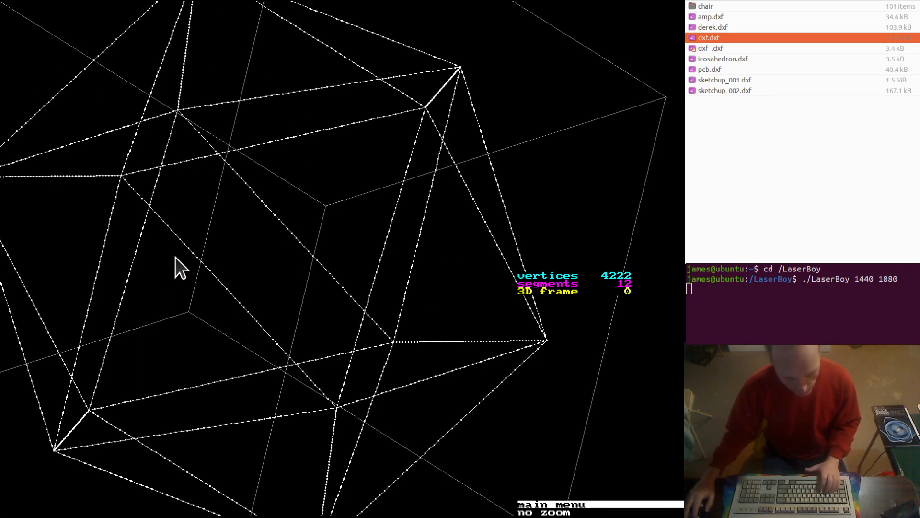
key(f)
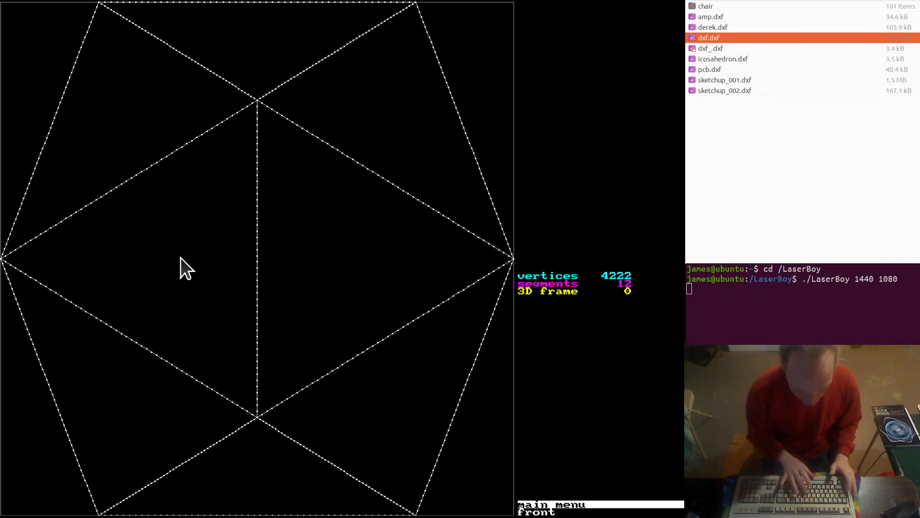
Set up replacing the frame set with a DXF directory and enter chair as the directory name
key(i)
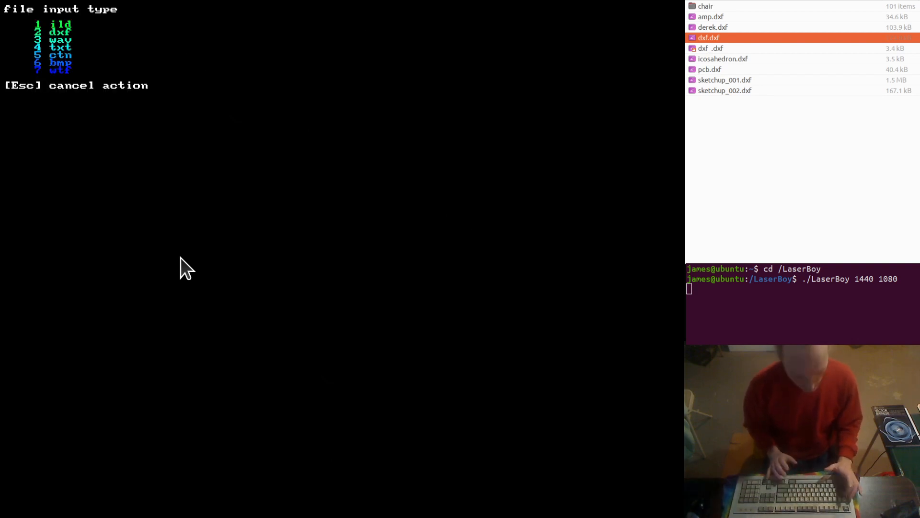
key(2)
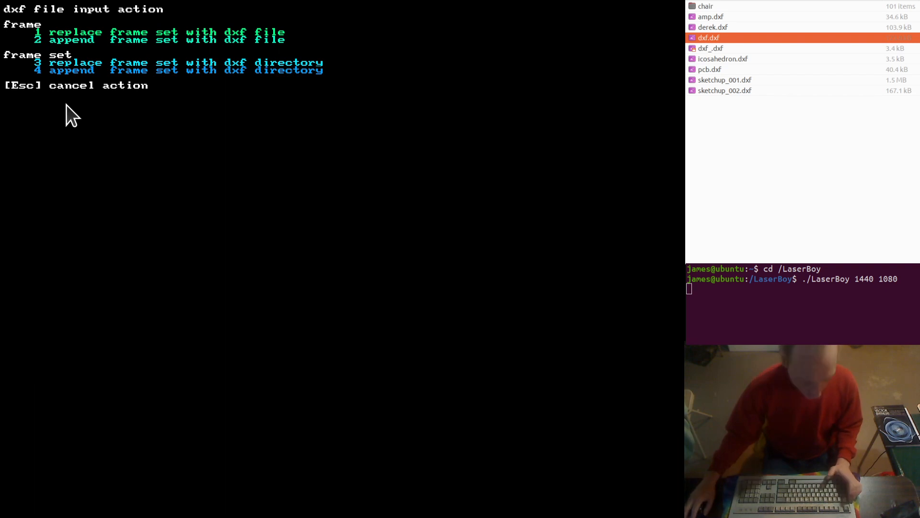
key(3)
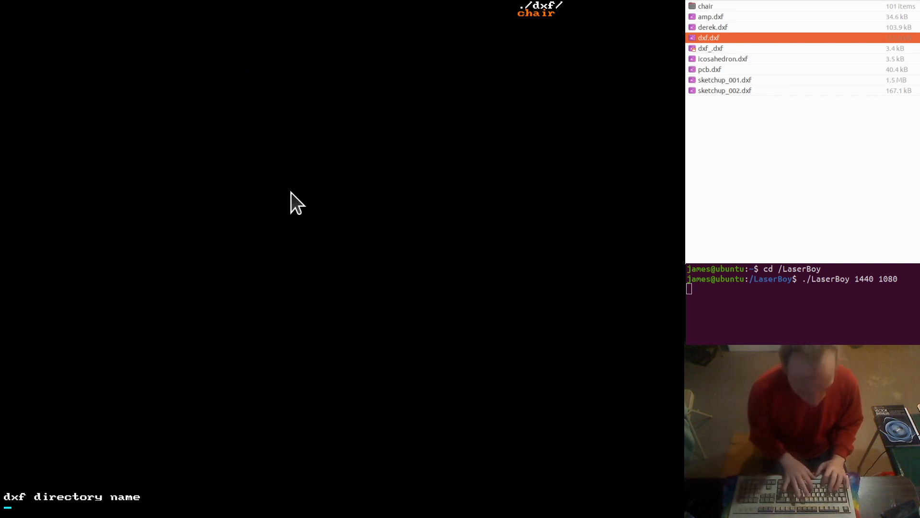
text(chair)
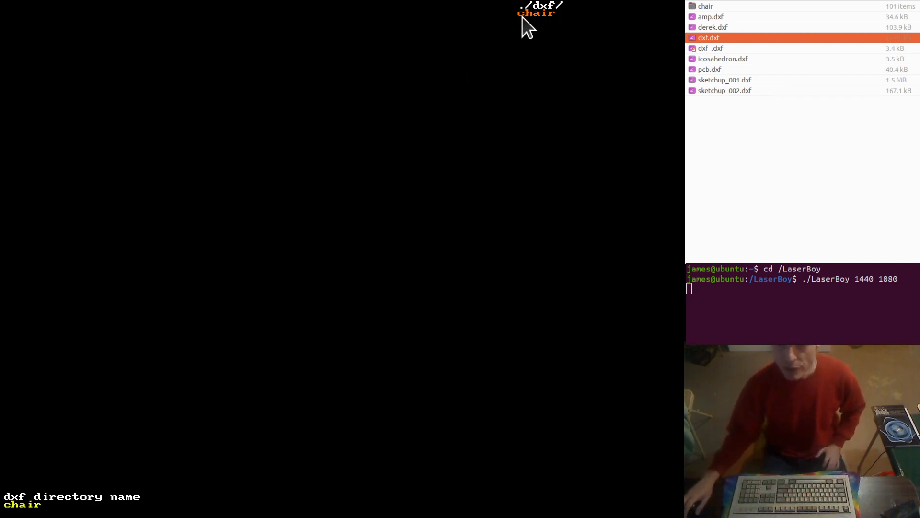
Switch to the file manager, examine the numbered DXF files inside the dxf/chair folder, and return to the dxf folder
click(695, 0)
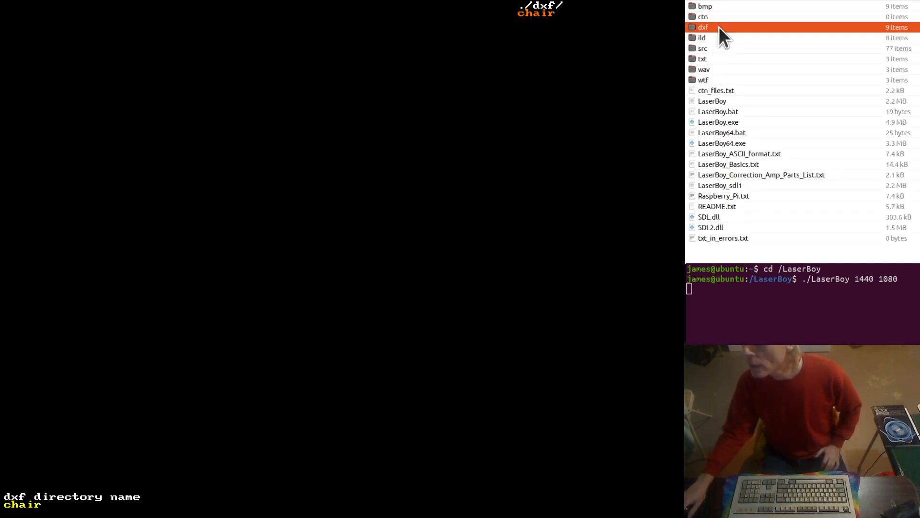
double_click(715, 27)
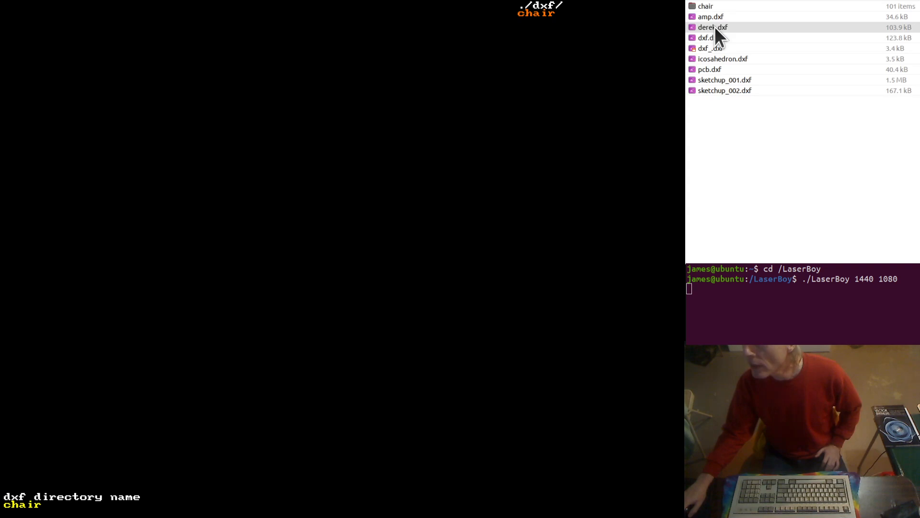
click(708, 5)
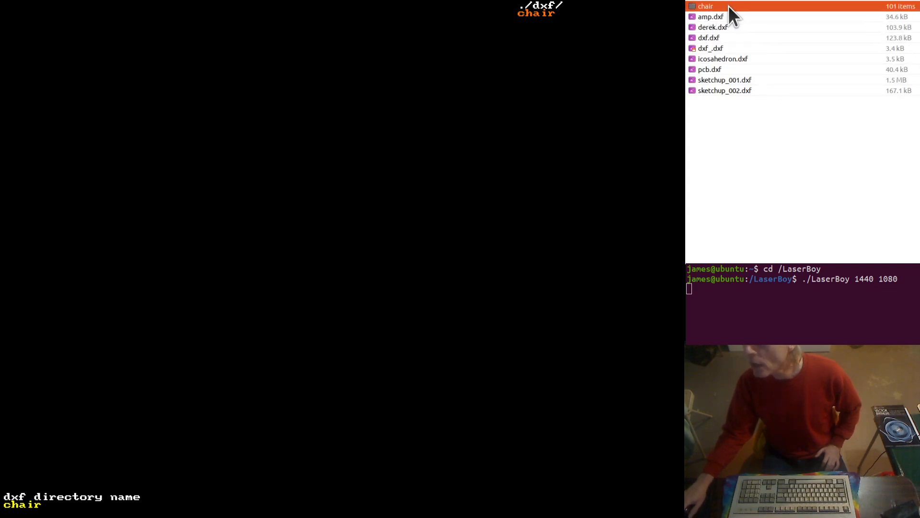
double_click(718, 5)
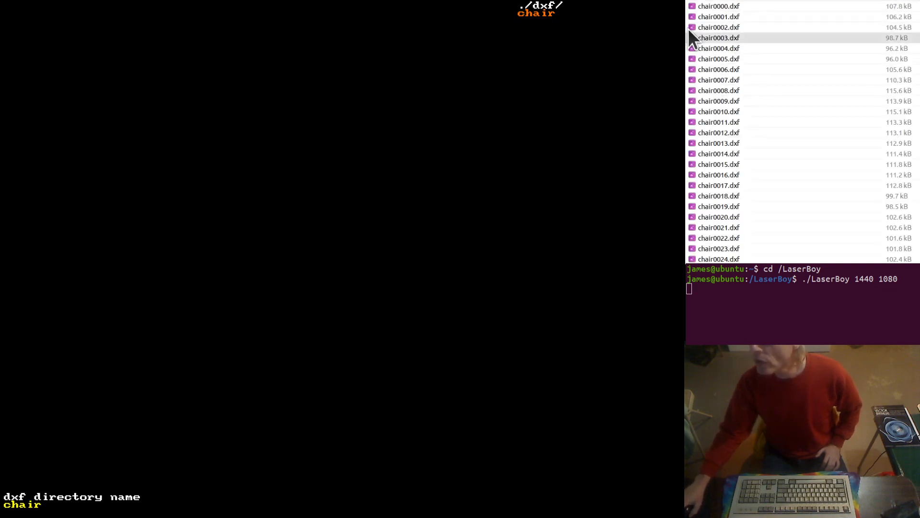
scroll(767, 220, down, 6)
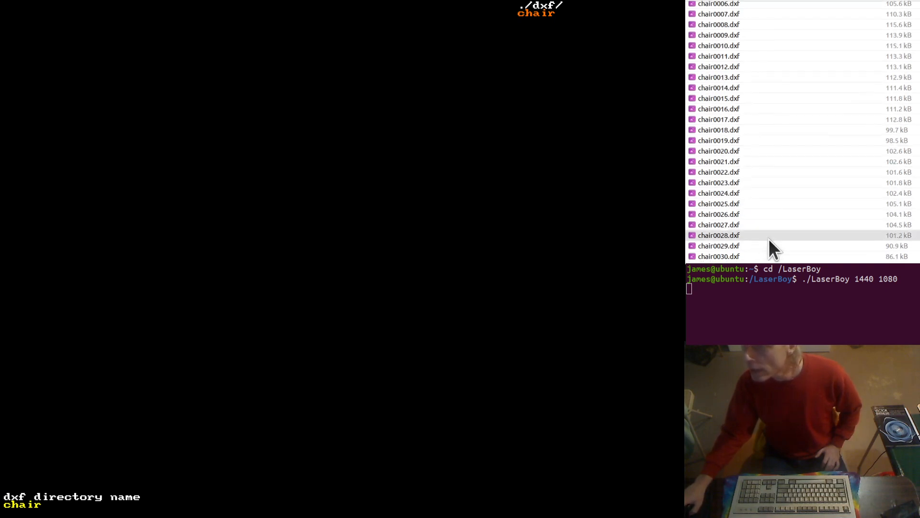
scroll(768, 215, down, 18)
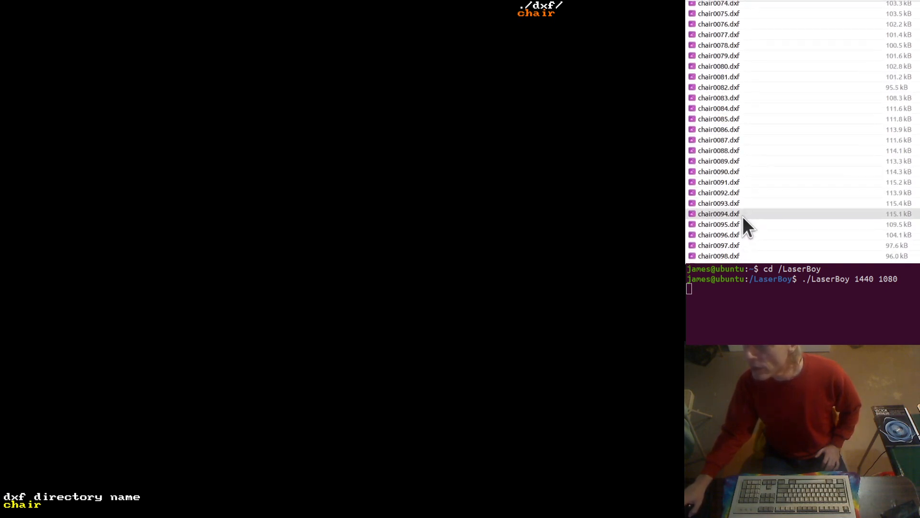
scroll(735, 256, up, 18)
scroll(738, 254, up, 6)
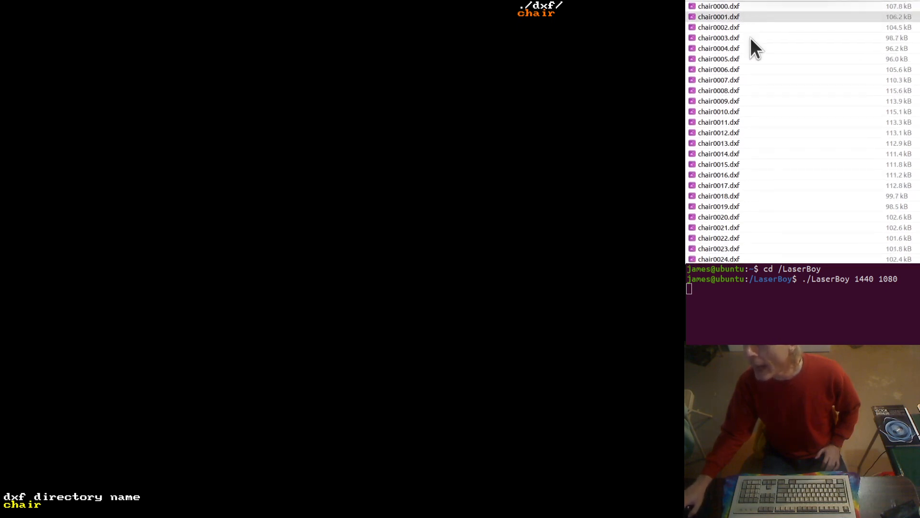
scroll(748, 134, down, 20)
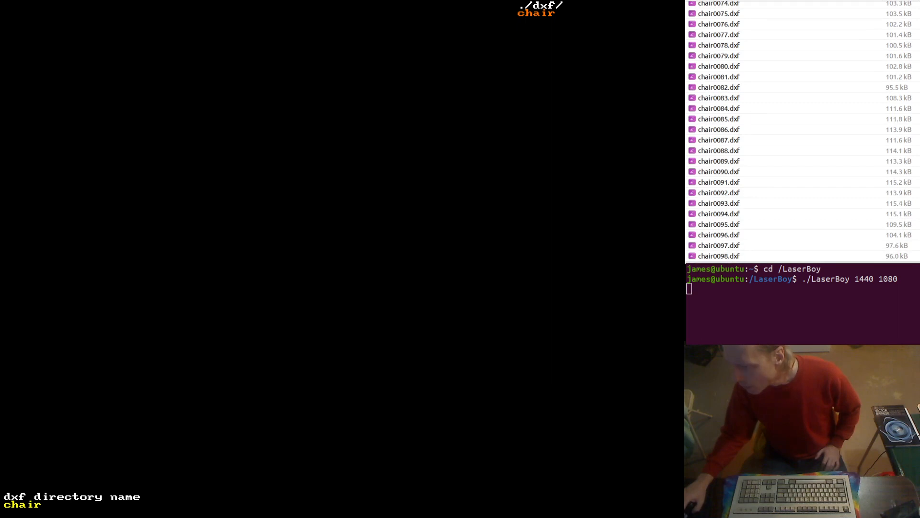
scroll(783, 97, up, 20)
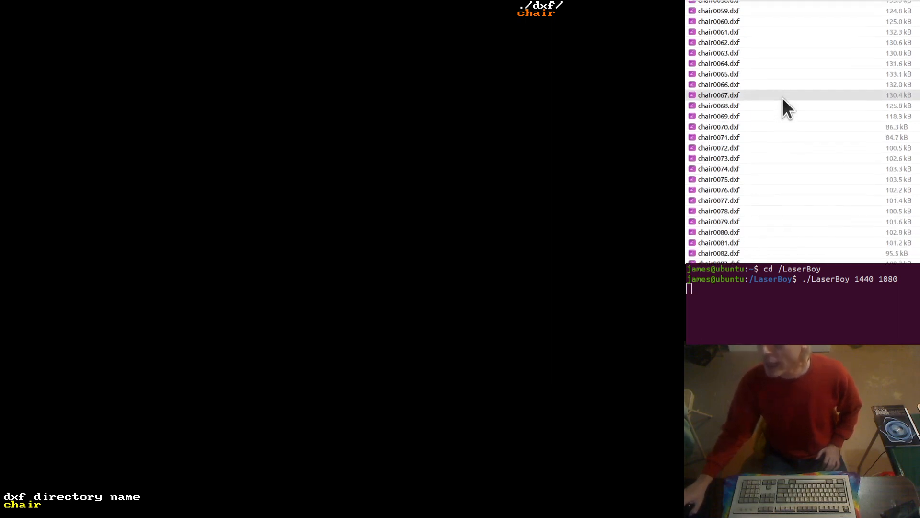
scroll(786, 108, up, 3)
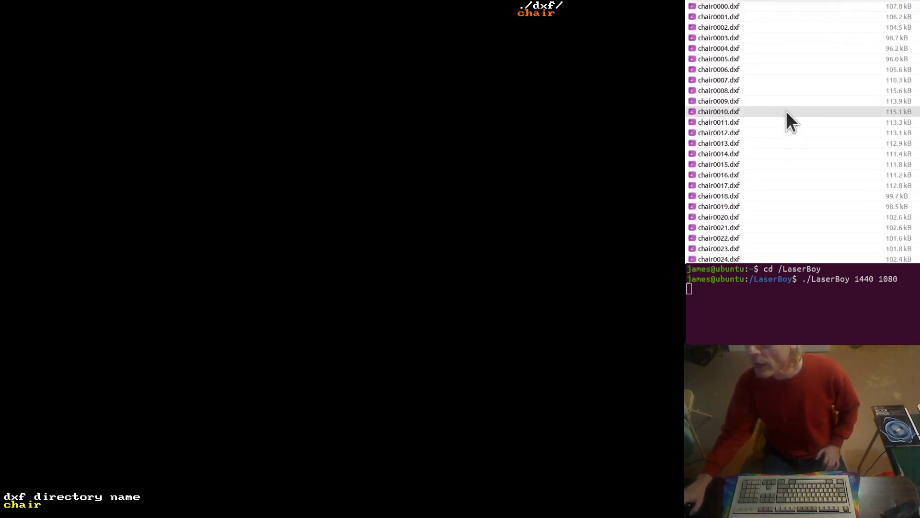
key(alt+Up)
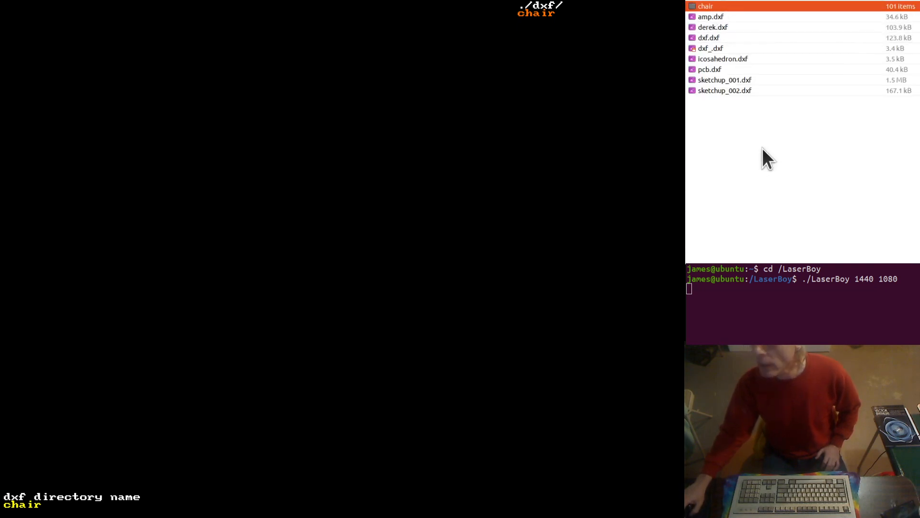
Load the chair directory into LaserBoy, step forward through its frames, and view the last and first frames
key(Return)
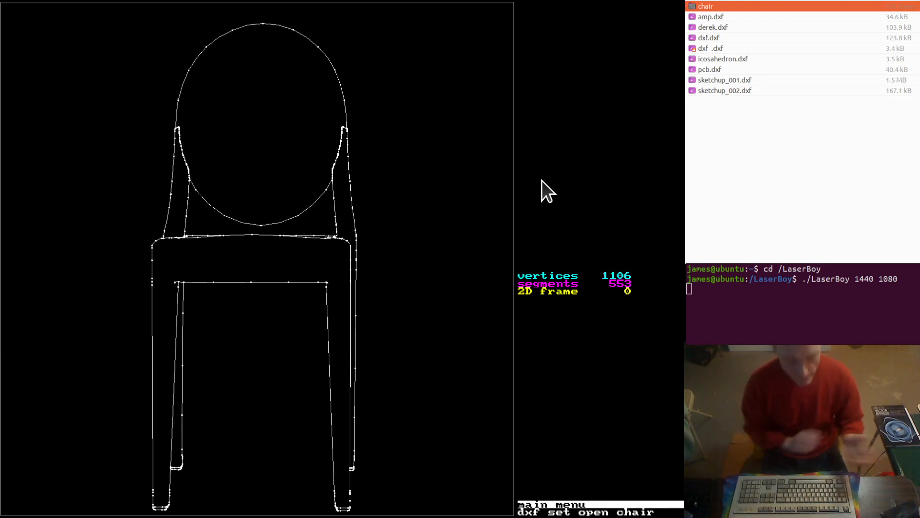
key(plus)
key(plus)
key(plus)
key(plus)
key(plus)
key(plus)
key(plus)
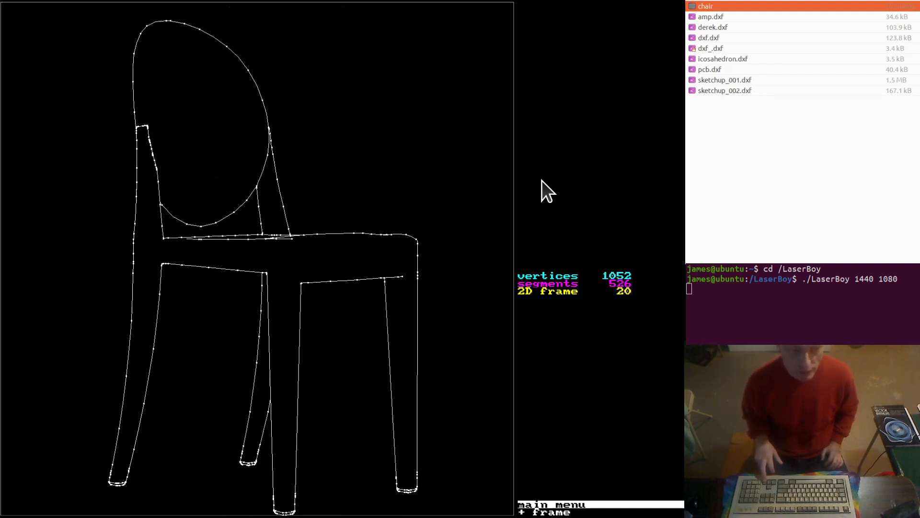
key(plus)
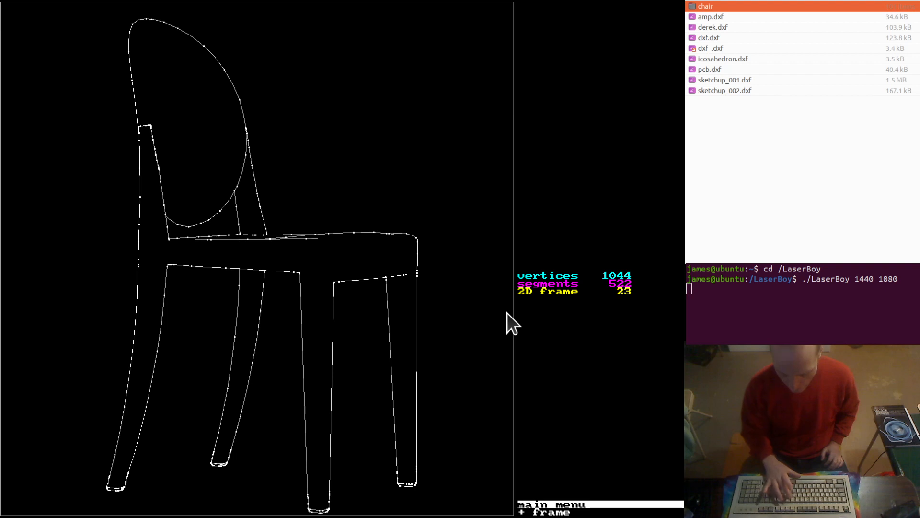
key(asterisk)
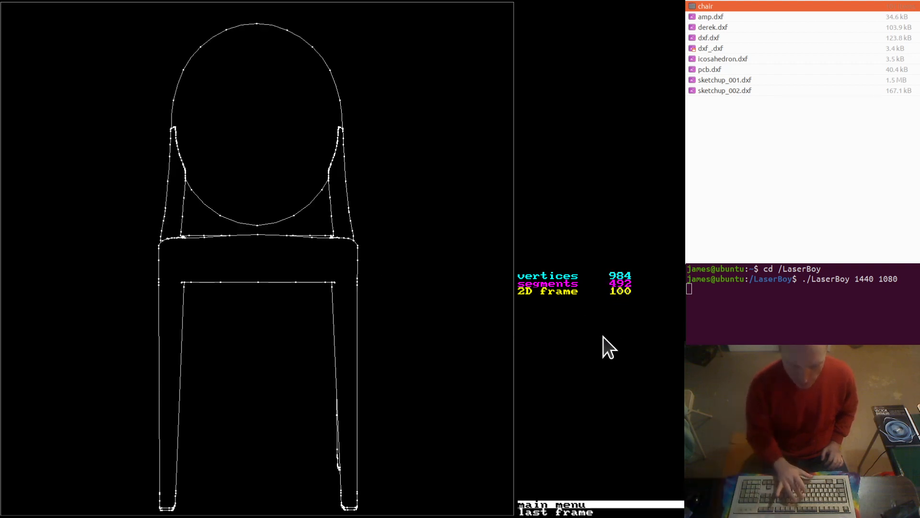
key(slash)
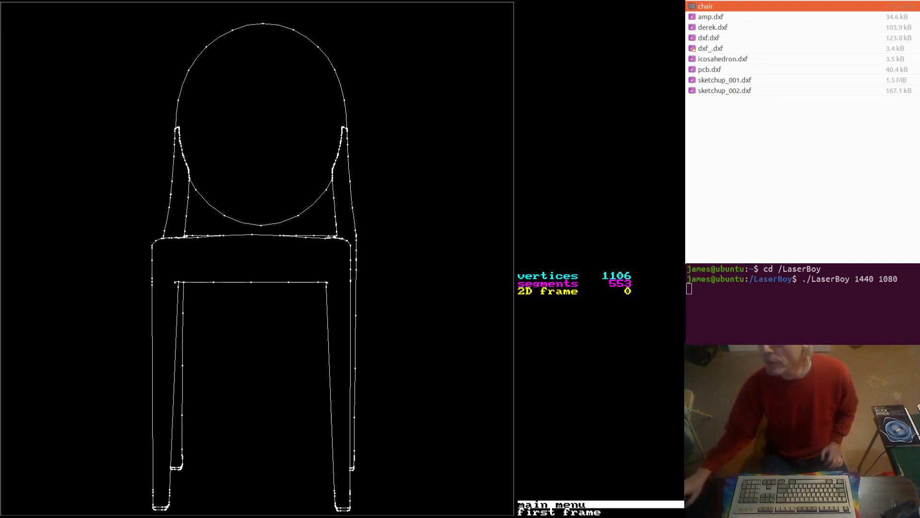
In the file manager, review where the chair folder sits within the dxf and LaserBoy folders, ending in the dxf folder
click(738, 3)
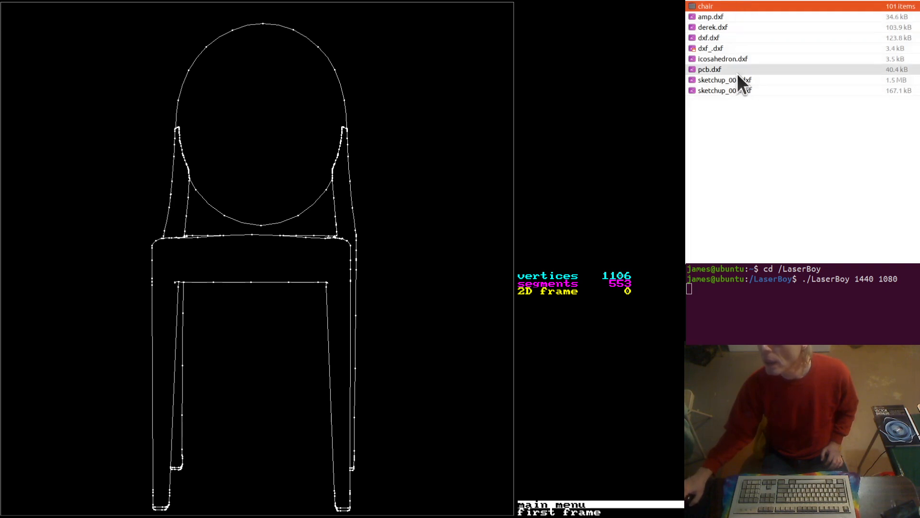
double_click(715, 6)
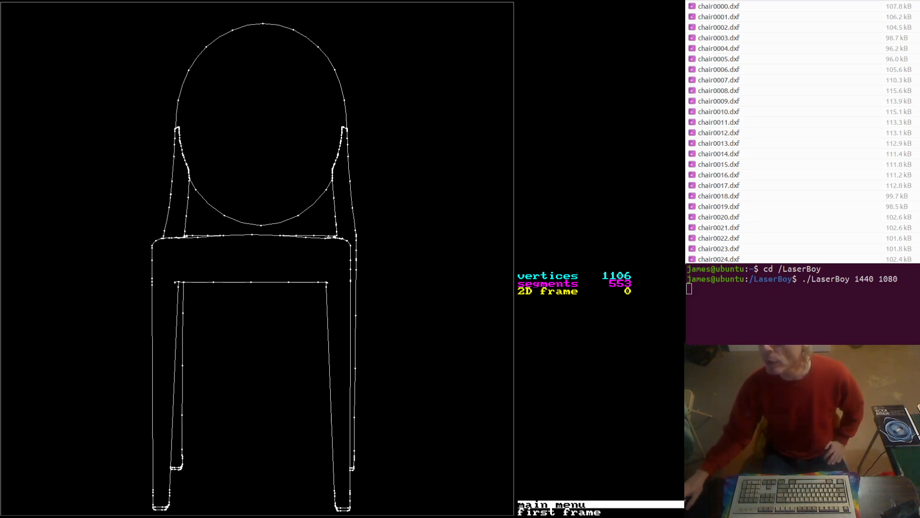
key(alt+Up)
key(alt+Up)
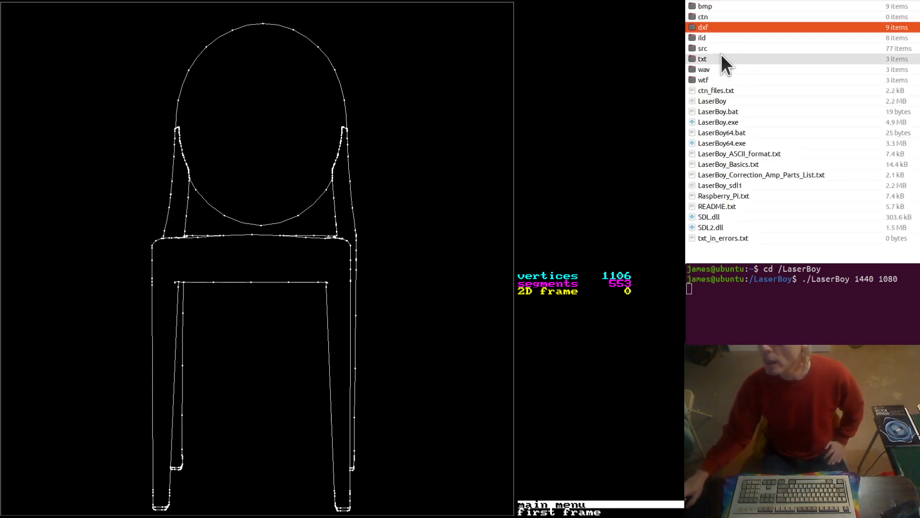
double_click(712, 26)
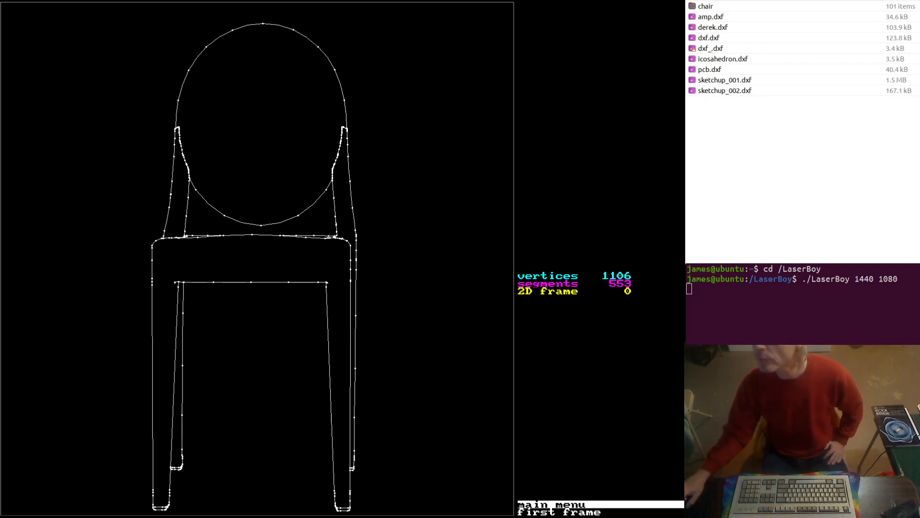
key(alt+Left)
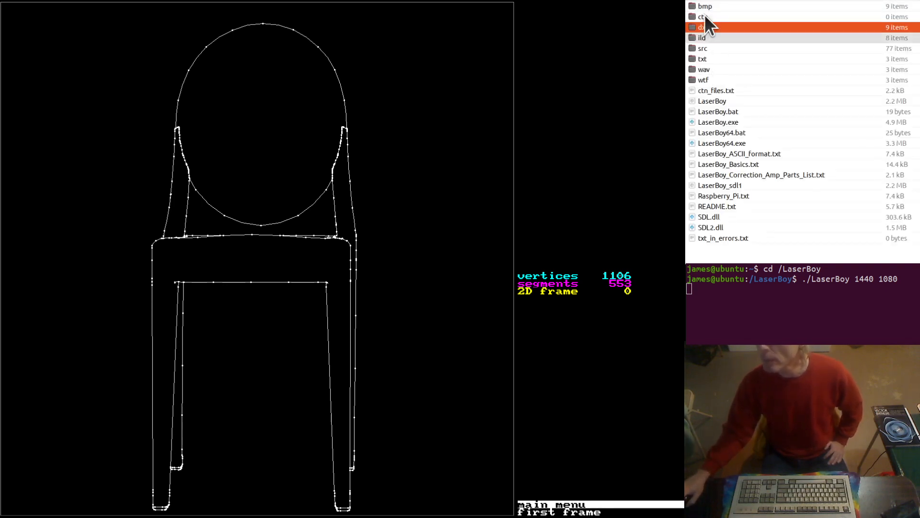
double_click(707, 27)
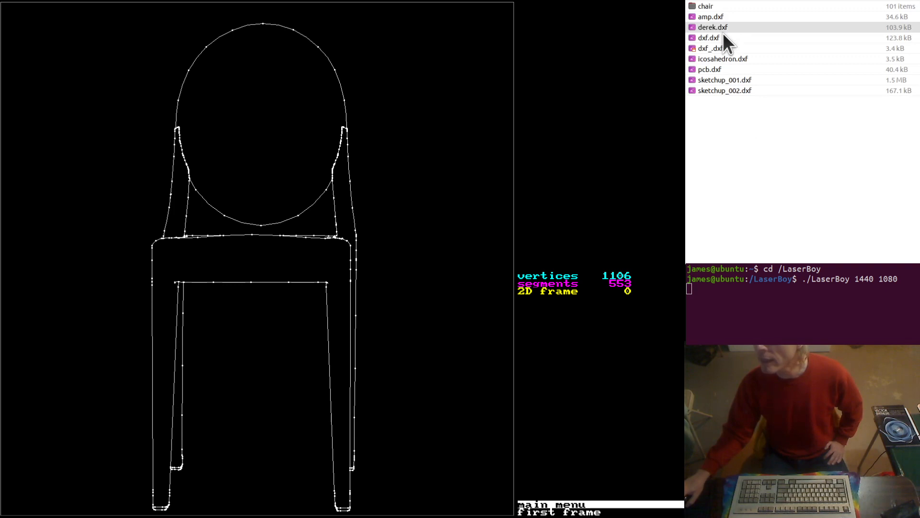
click(698, 6)
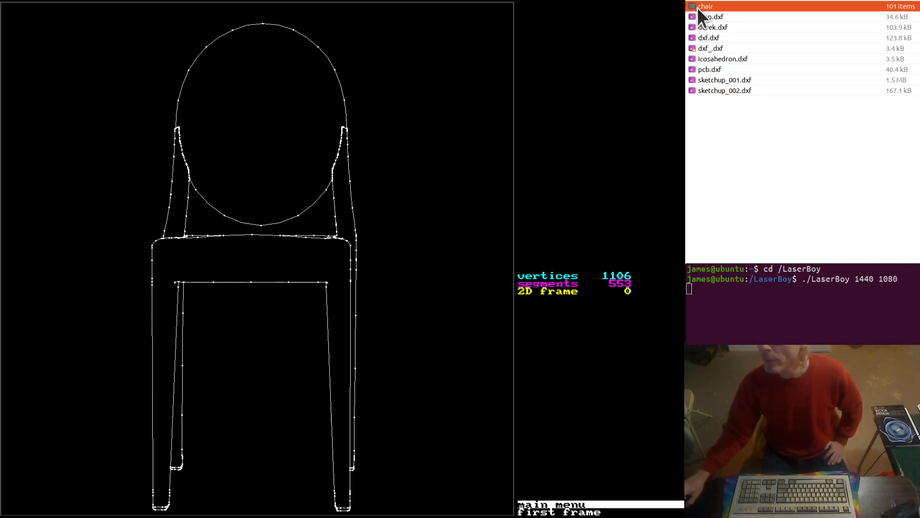
click(717, 122)
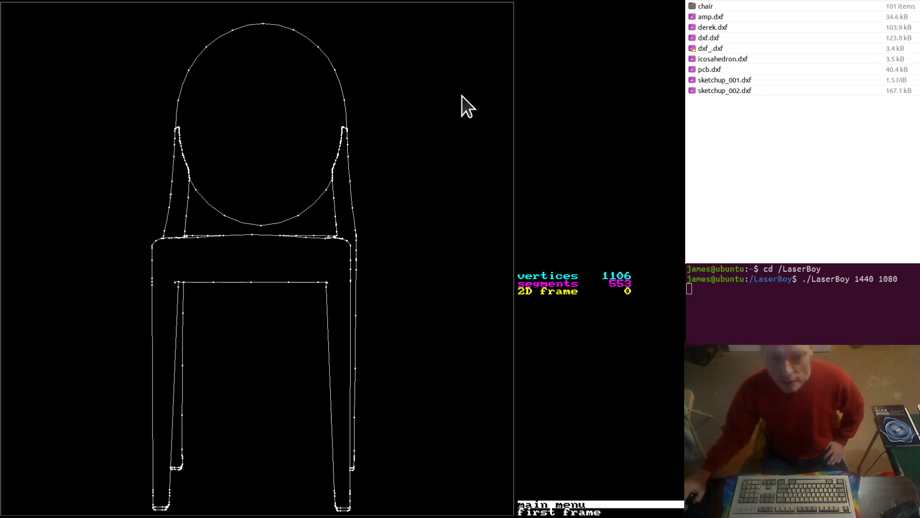
Replace the frame set with the single DXF file sketchup_001.dxf
key(i)
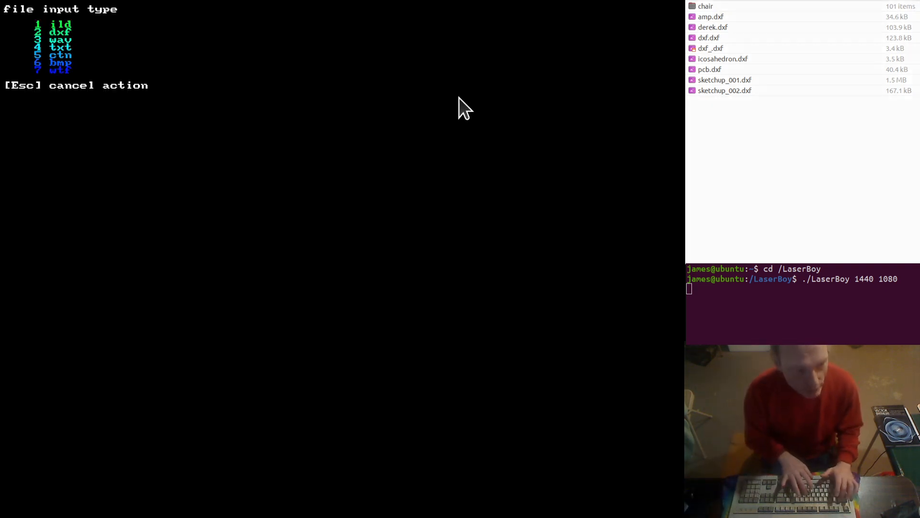
key(d)
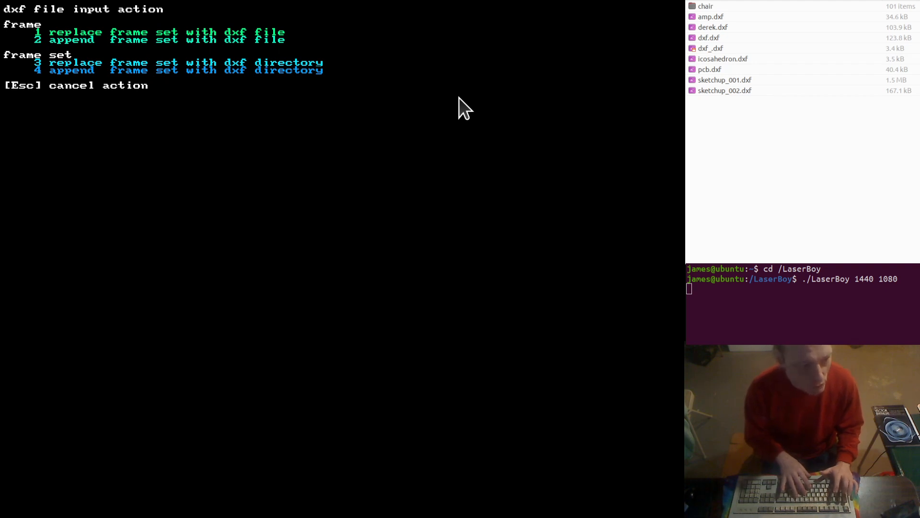
key(1)
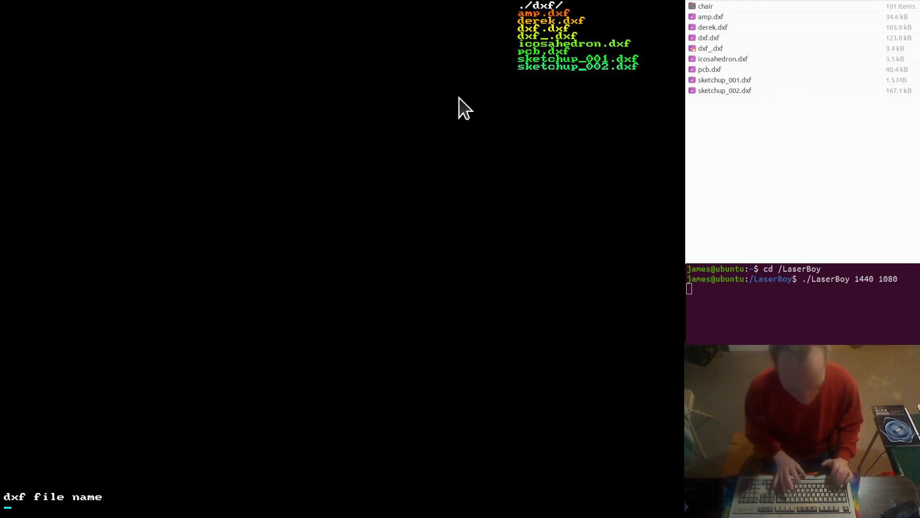
text(sketchup_00)
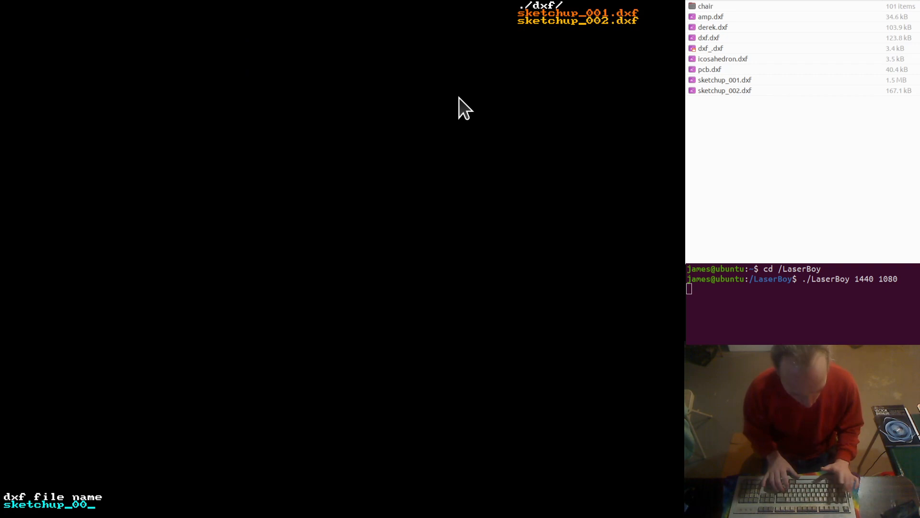
text(1.dxf)
key(Return)
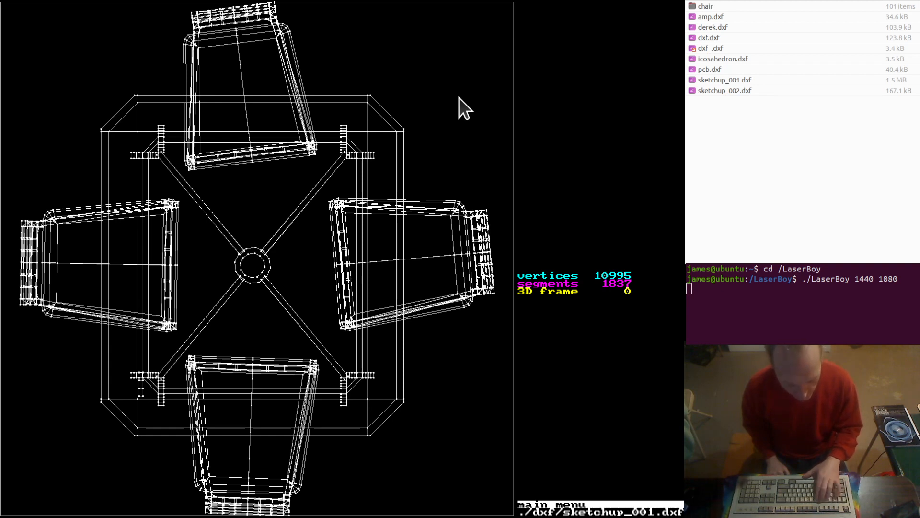
View the 3D table and chairs frame from the left side, the top, and the side opposite the top
key(3)
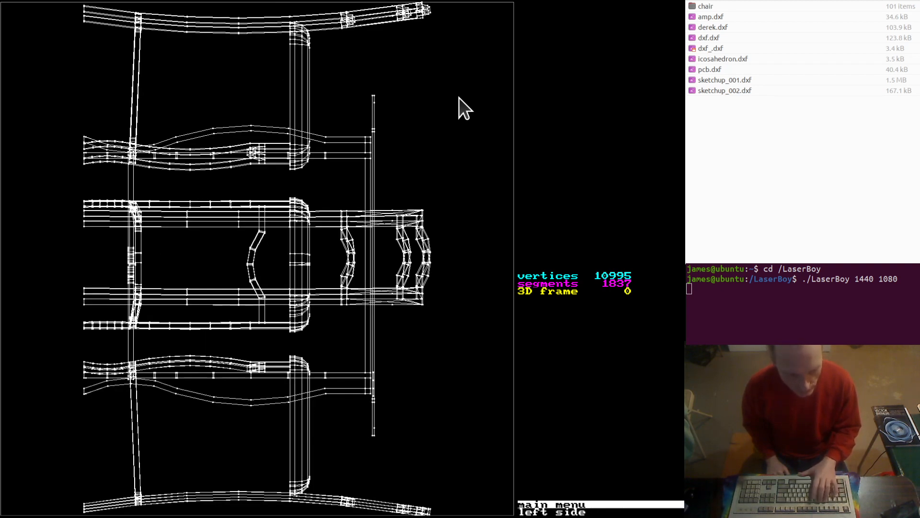
key(5)
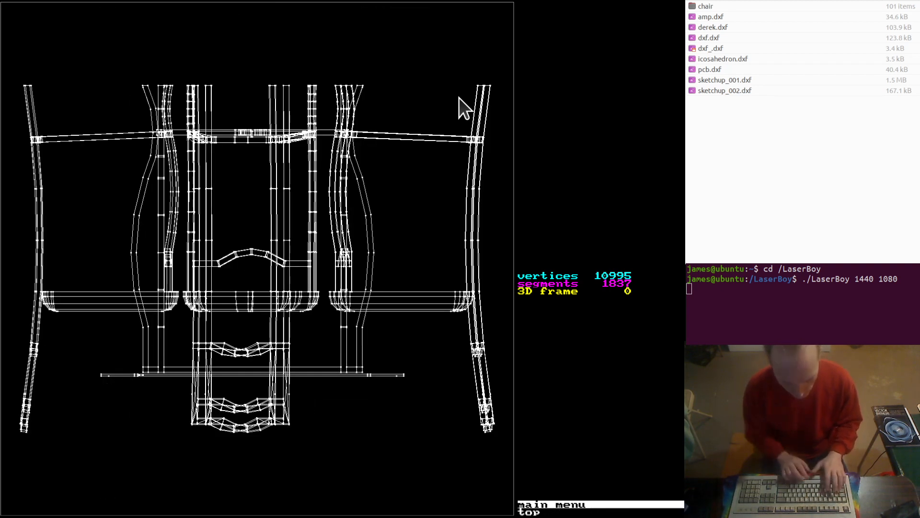
key(6)
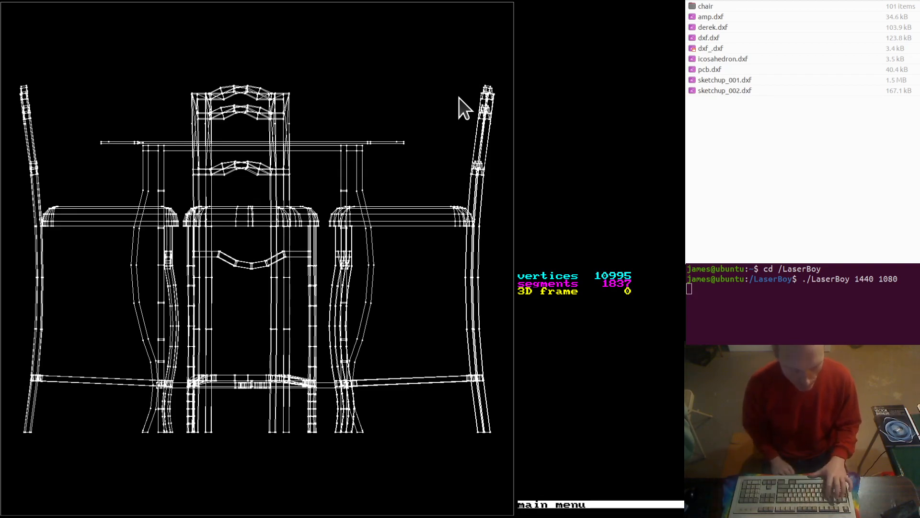
Orbit the table and chairs frame about XYZ in both directions, and return to the front view
key(q)
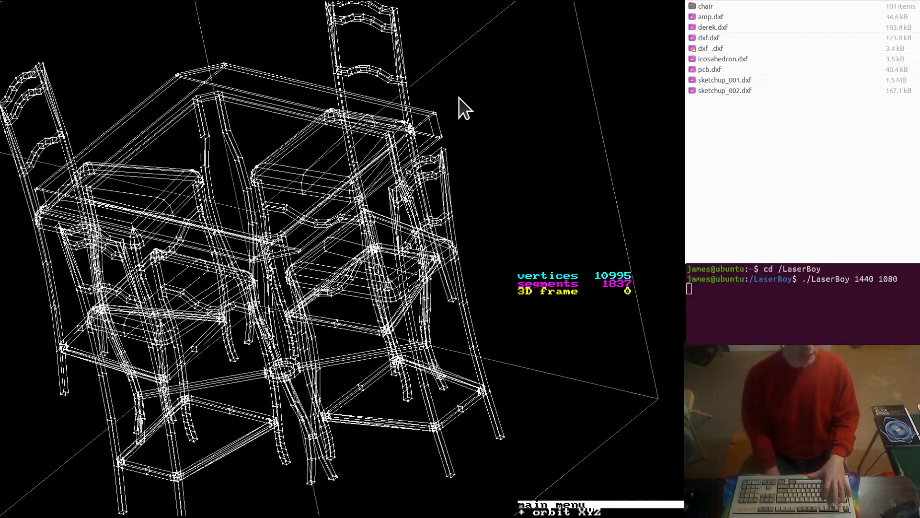
key(F2)
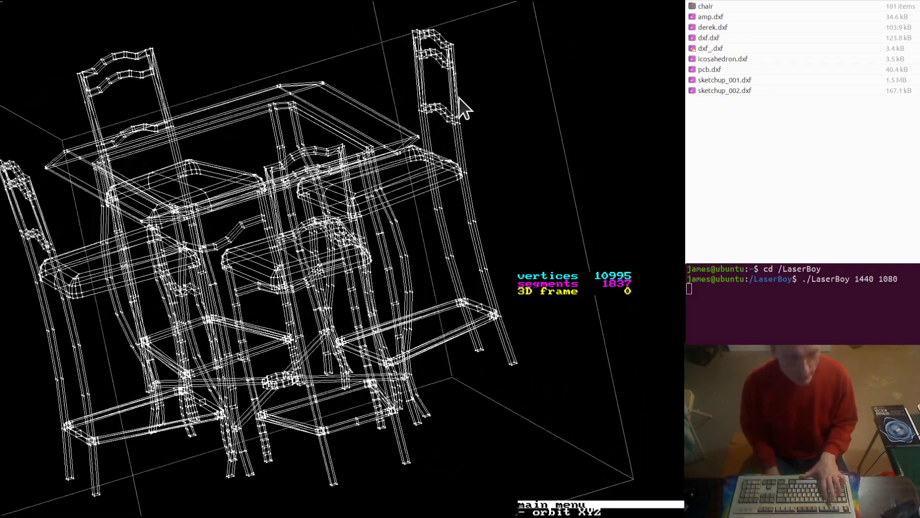
key(F2)
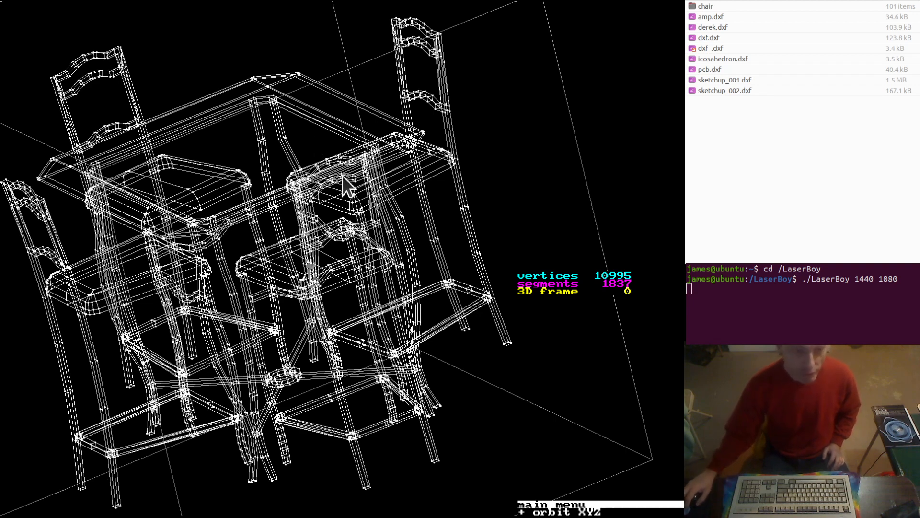
key(=)
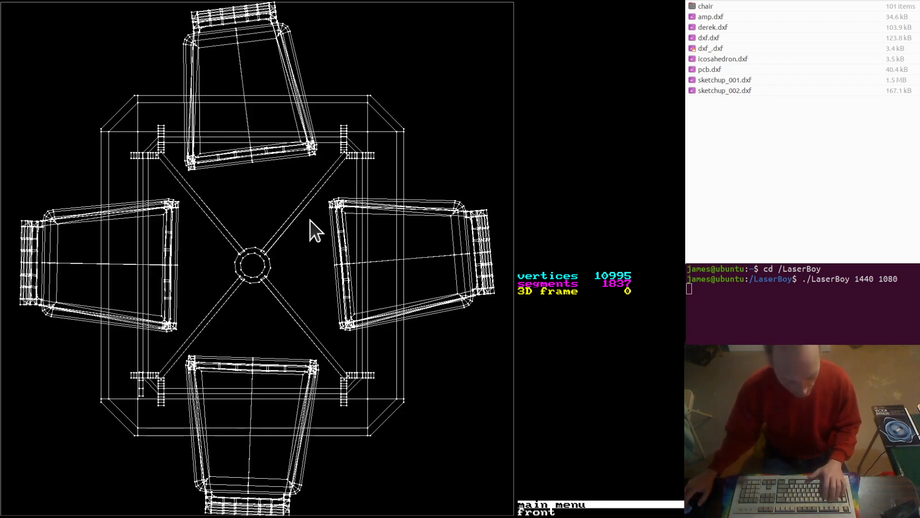
Load in.ild from the current ./ild/ directory as the frame set and close its file stats
key(i)
key(1)
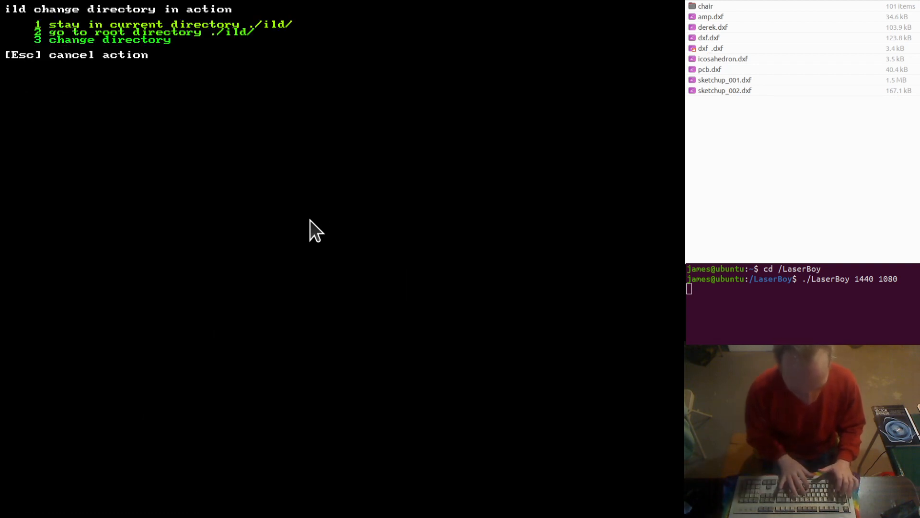
text(1in.ild)
key(Return)
key(1)
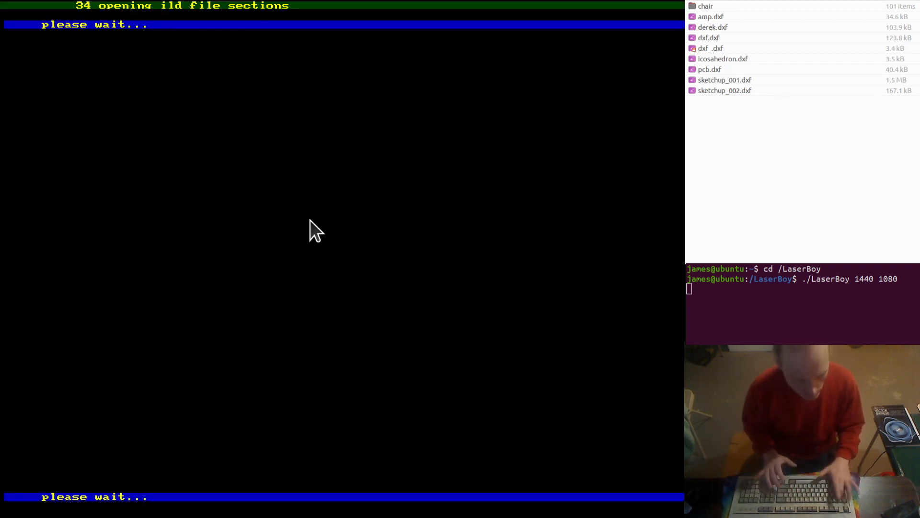
key(Escape)
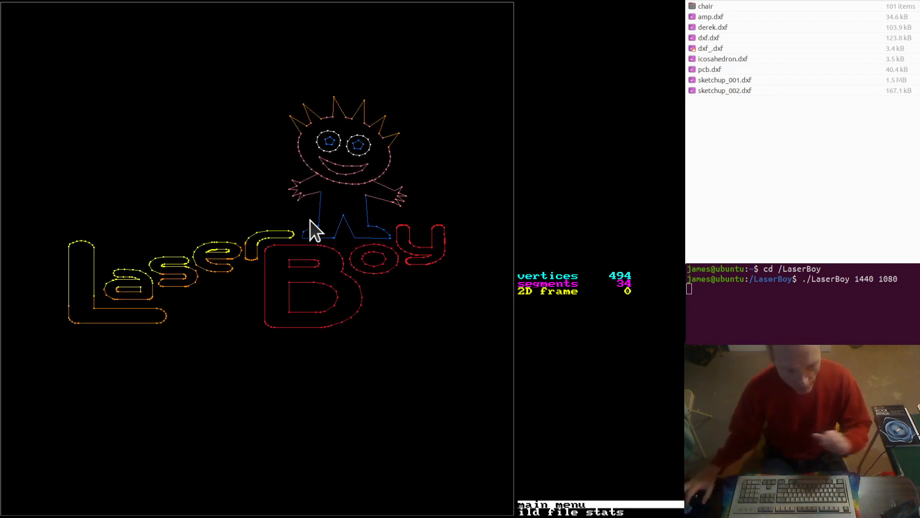